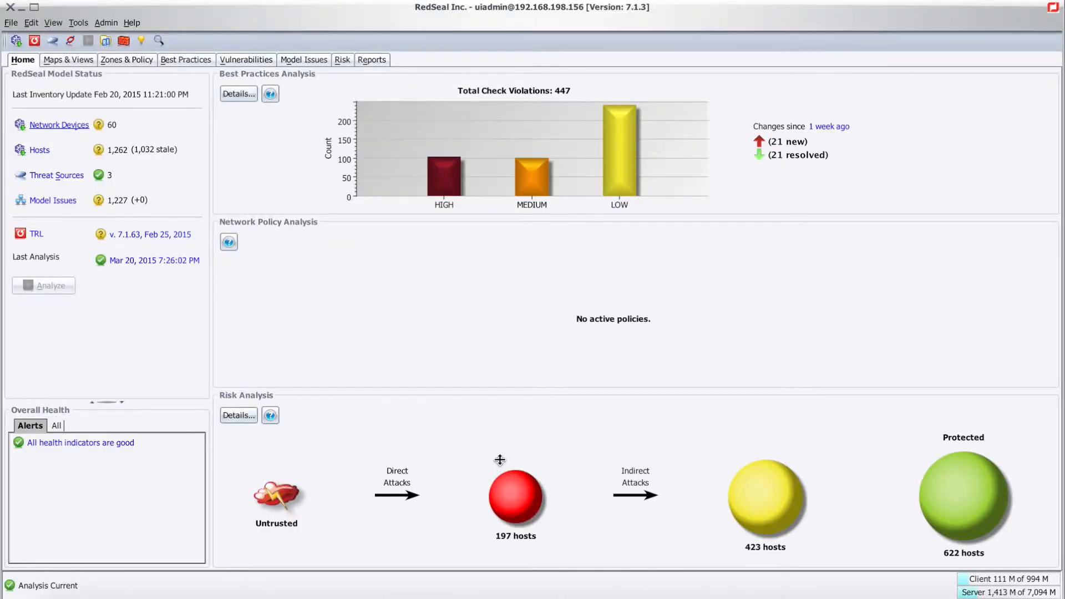
Switch to the browser and drill down from Directly Exposed & Pivotable in the vulnerabilities dashboard to the detailed list of current hosts.
{"action": "left_click", "coordinate": [143, 596]}
{"action": "scroll", "coordinate": [307, 470], "scroll_direction": "down", "scroll_amount": 1}
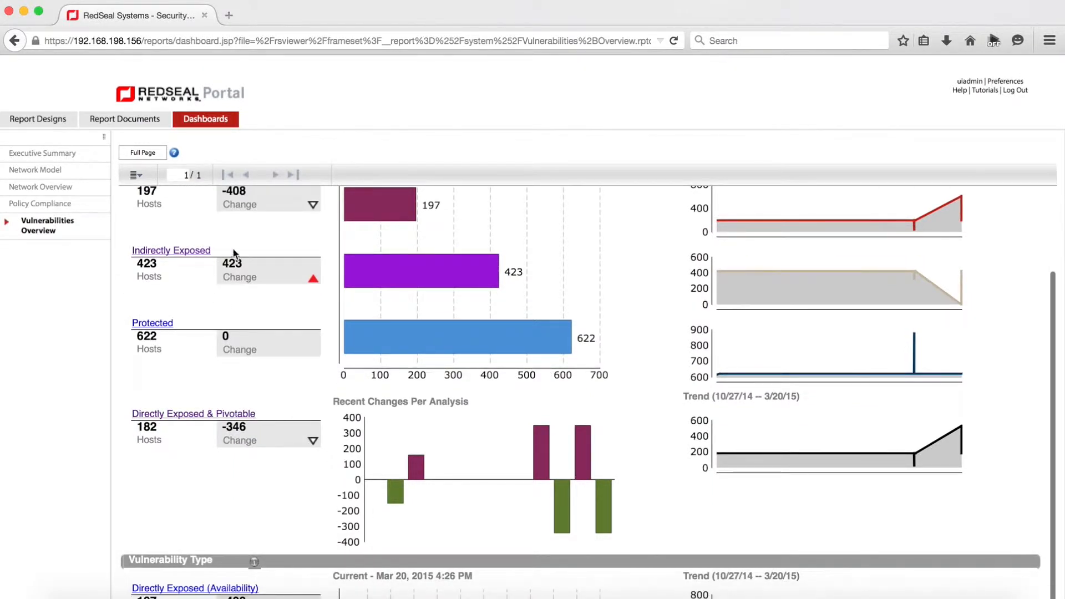
{"action": "left_click", "coordinate": [200, 420]}
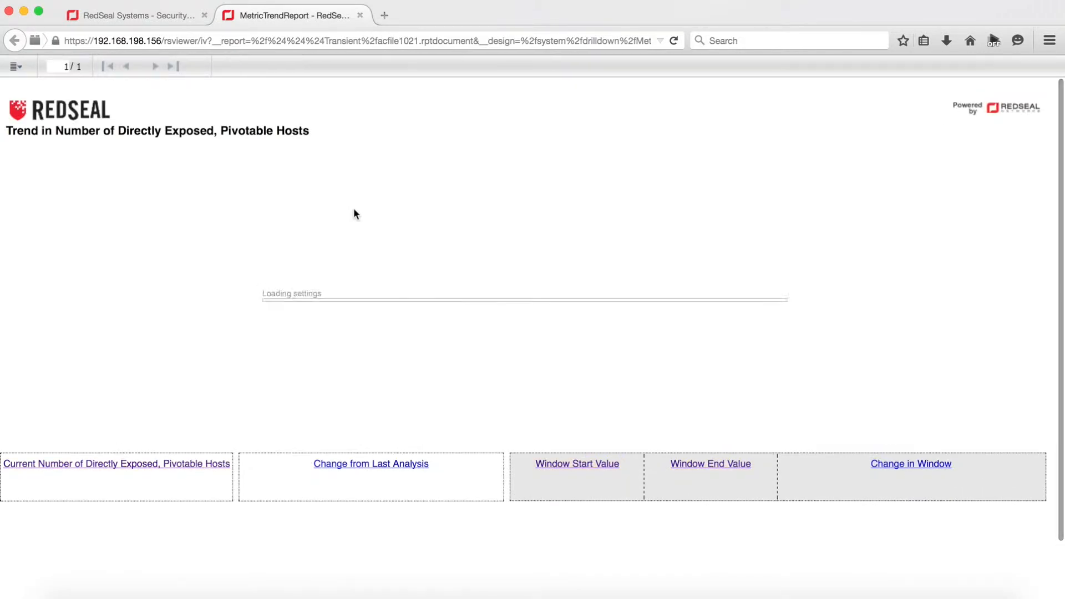
{"action": "left_click", "coordinate": [179, 465]}
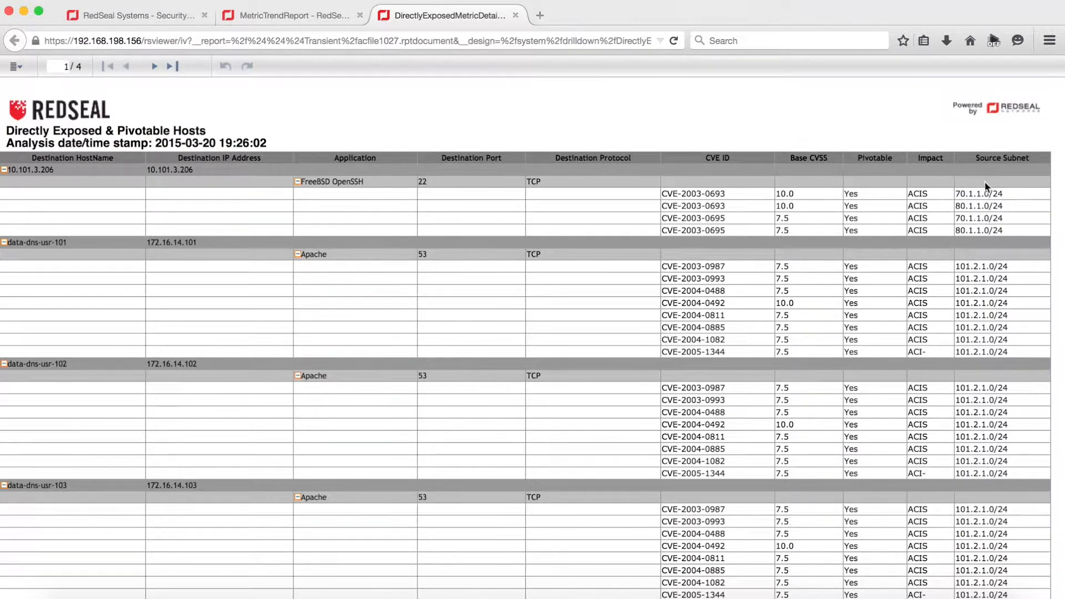
Filter the Directly Exposed & Pivotable Hosts list to source subnets not equal to 101.2.1.0/24.
{"action": "left_click", "coordinate": [1002, 157]}
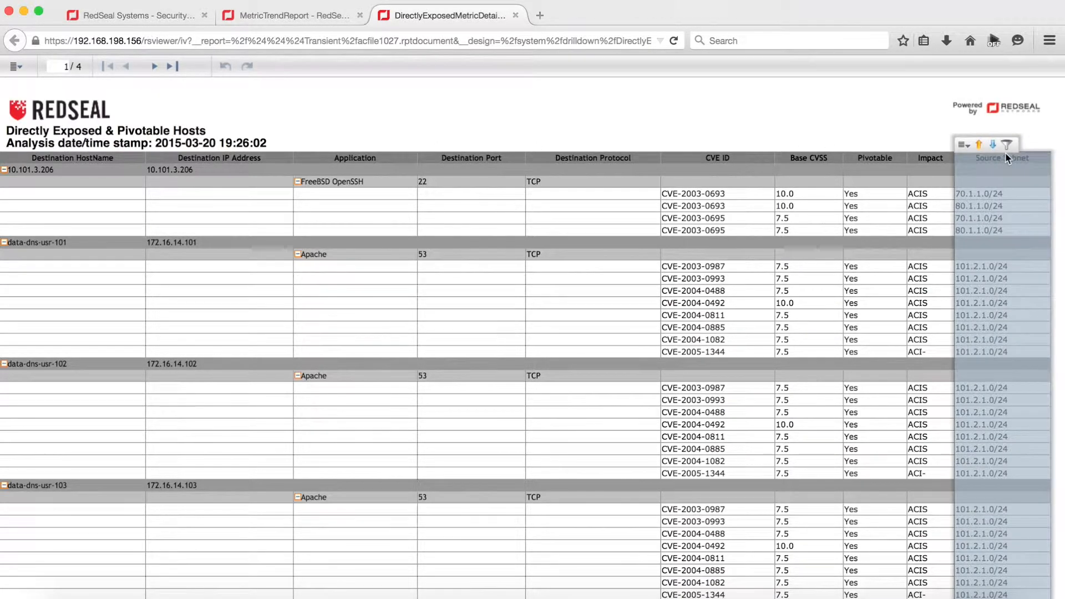
{"action": "left_click", "coordinate": [1007, 145]}
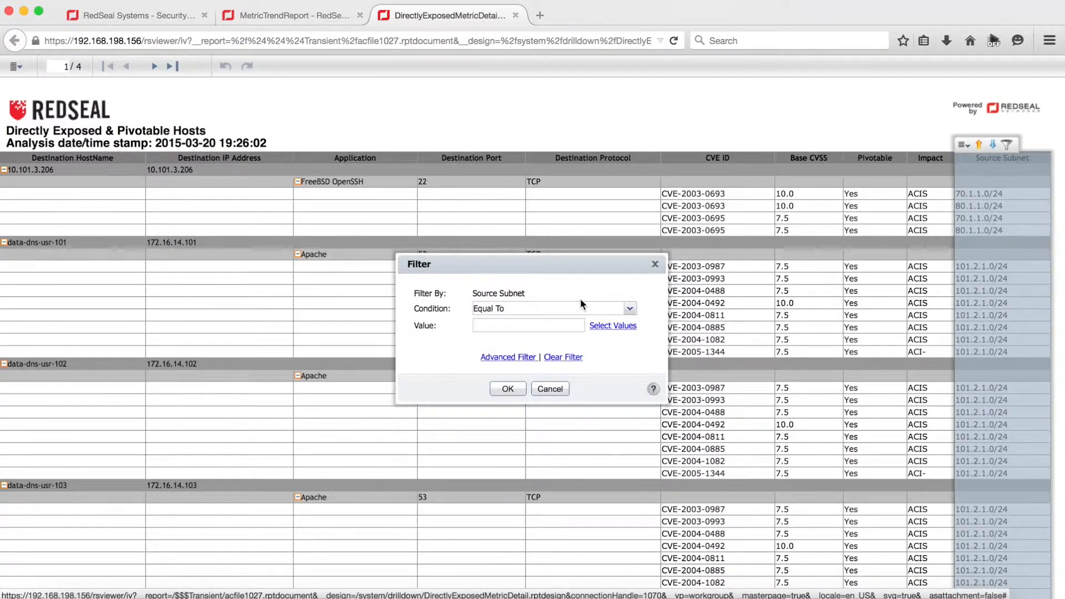
{"action": "left_click", "coordinate": [561, 310]}
{"action": "left_click", "coordinate": [518, 333]}
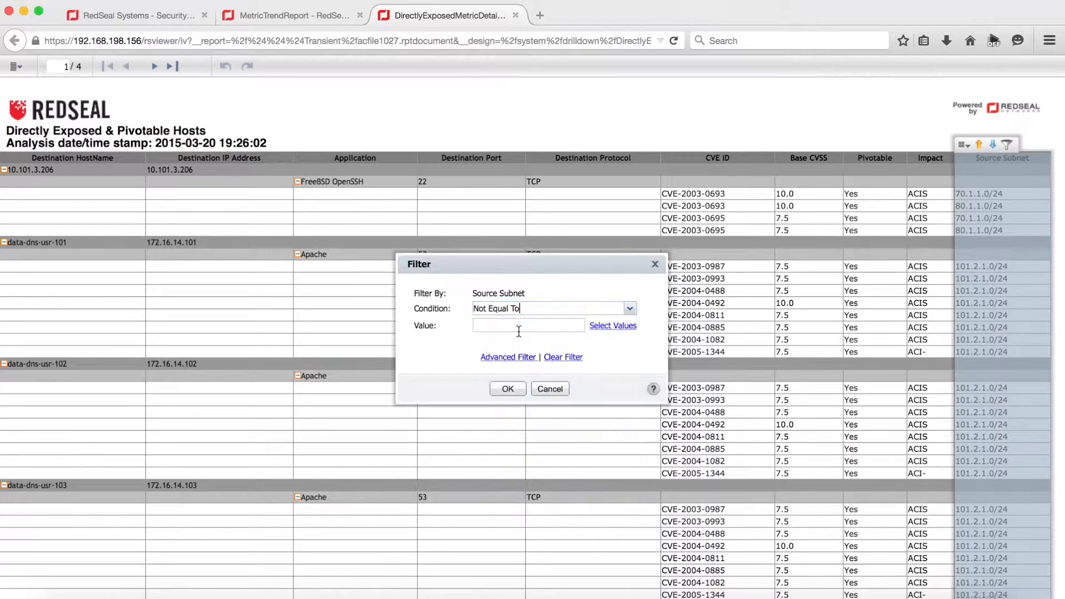
{"action": "left_click", "coordinate": [625, 329]}
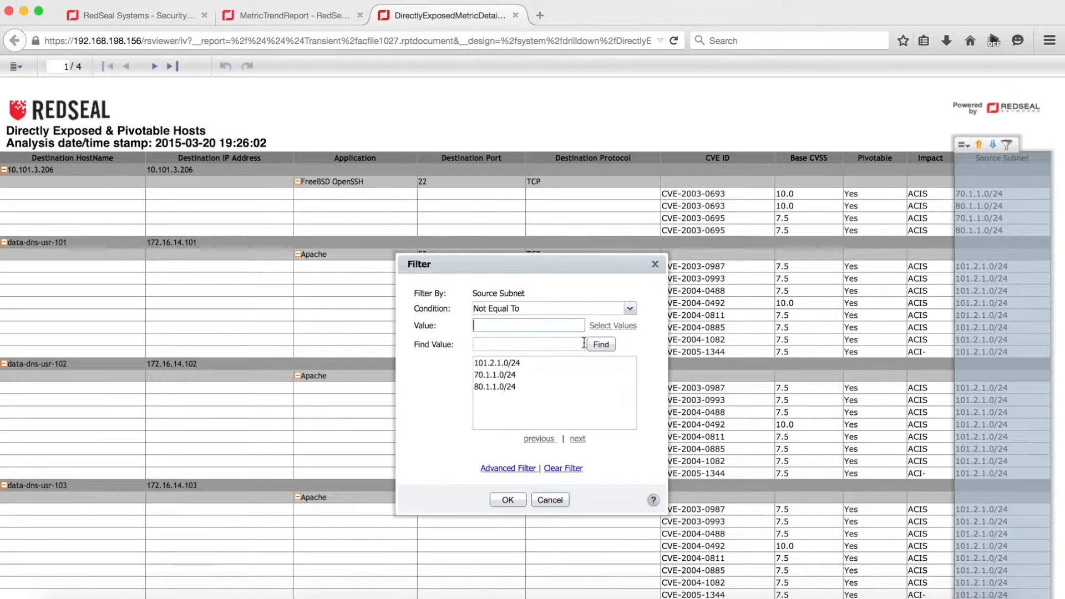
{"action": "left_click", "coordinate": [512, 371]}
{"action": "left_click", "coordinate": [515, 361]}
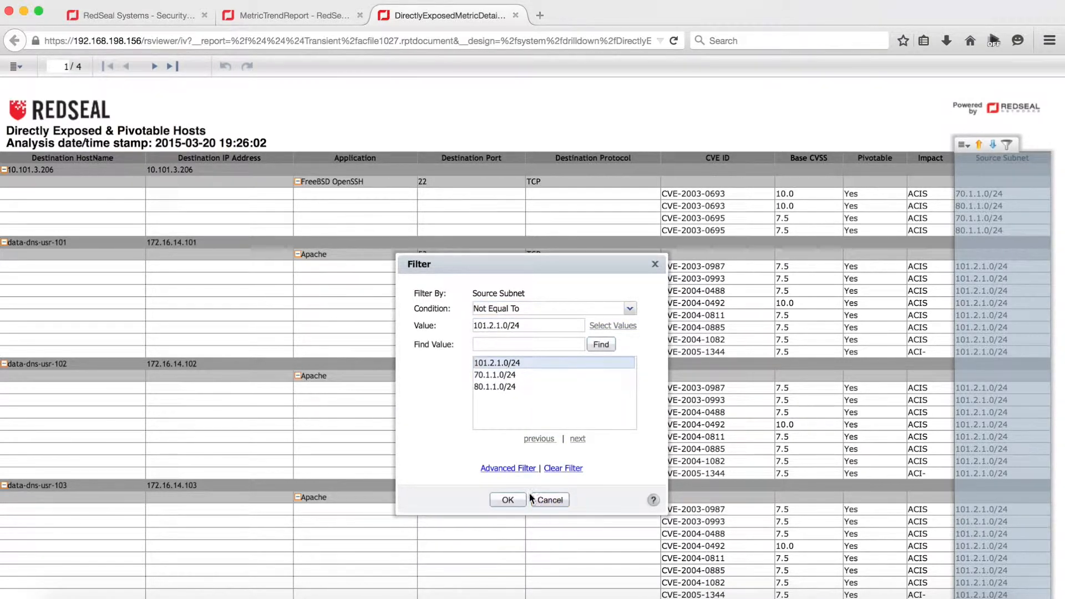
{"action": "left_click", "coordinate": [506, 500]}
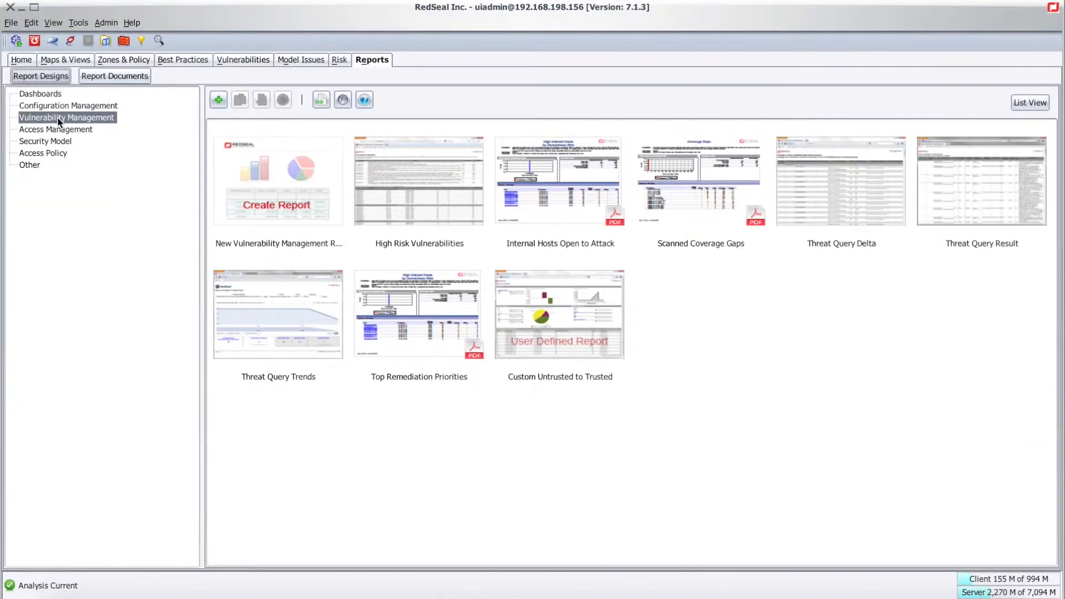
Create a new vulnerability management report on Threats data using the Untrusted to Trusted Threat query and Threat Posture at Last Analysis type.
{"action": "left_click", "coordinate": [258, 189]}
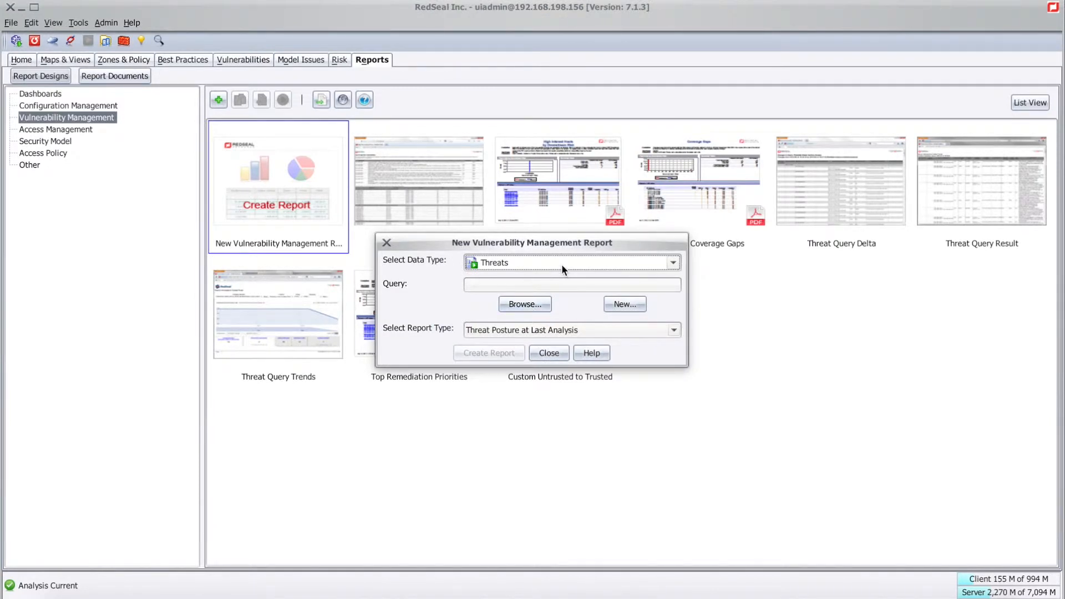
{"action": "left_click", "coordinate": [528, 302]}
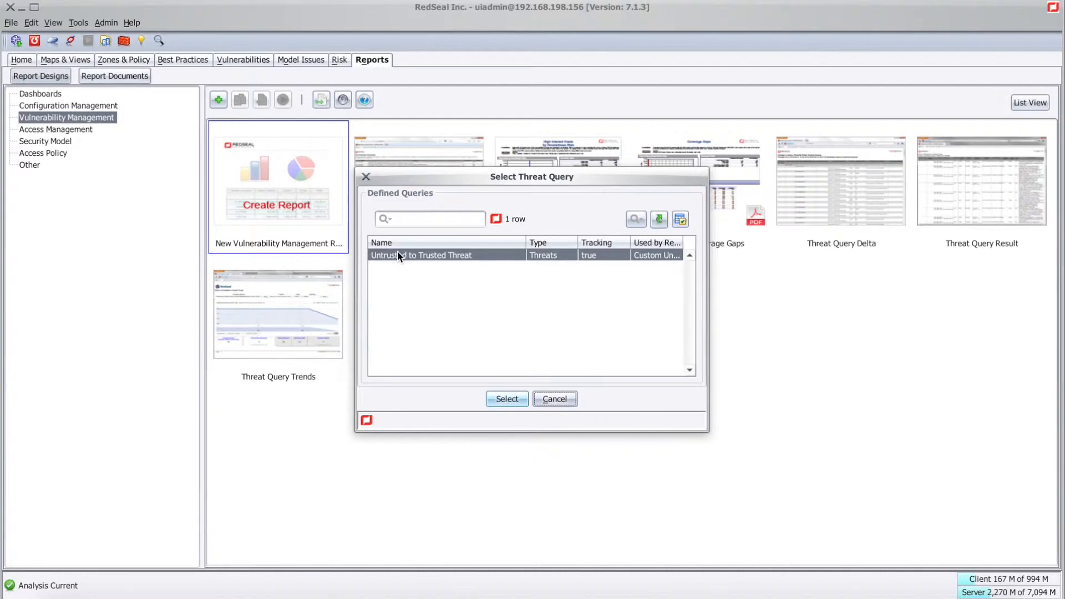
{"action": "left_click", "coordinate": [507, 398]}
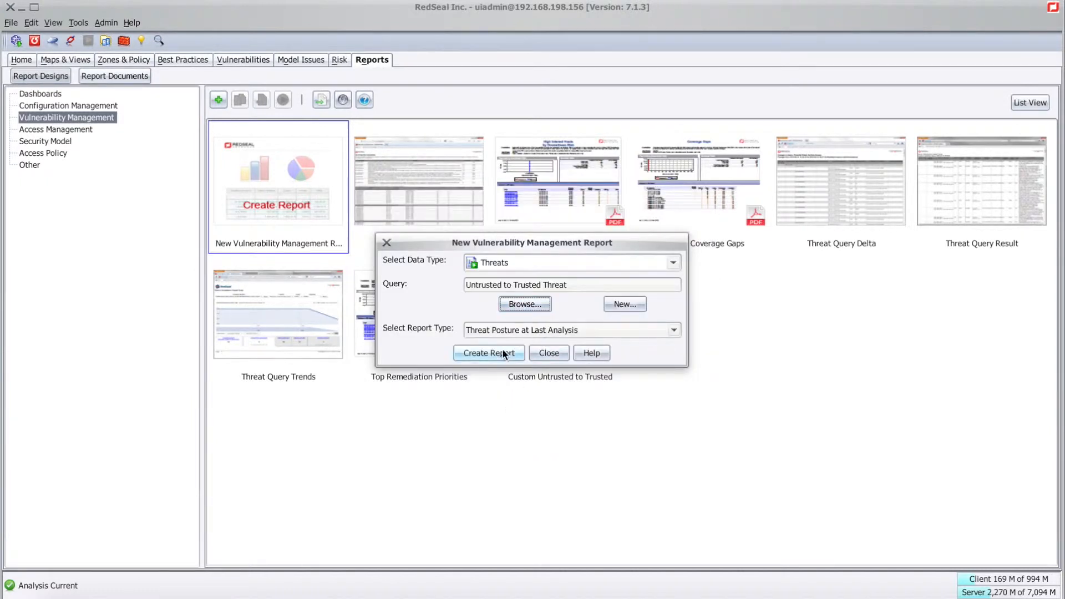
{"action": "left_click", "coordinate": [488, 353]}
Name the new threats report design "Custom Untrusted to Trusted".
{"action": "left_click", "coordinate": [453, 198]}
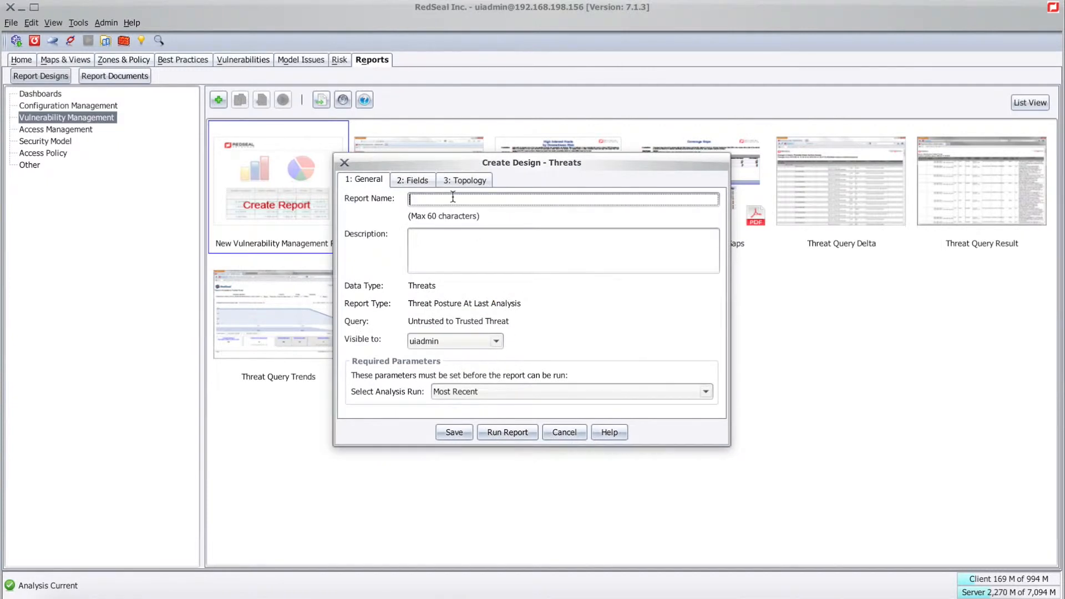
{"action": "type", "text": "CUSTOM"}
{"action": "key", "text": "BackSpace"}
{"action": "key", "text": "BackSpace"}
{"action": "key", "text": "BackSpace"}
{"action": "key", "text": "BackSpace"}
{"action": "key", "text": "BackSpace"}
{"action": "type", "text": "USTOM"}
{"action": "key", "text": "BackSpace"}
{"action": "key", "text": "BackSpace"}
{"action": "key", "text": "BackSpace"}
{"action": "key", "text": "BackSpace"}
{"action": "key", "text": "BackSpace"}
{"action": "type", "text": "ustom Untrusted to Tu"}
{"action": "key", "text": "BackSpace"}
{"action": "type", "text": "rustd"}
Add the destination host's downstream risk and Vulnerability Type fields to the report columns.
{"action": "left_click", "coordinate": [418, 175]}
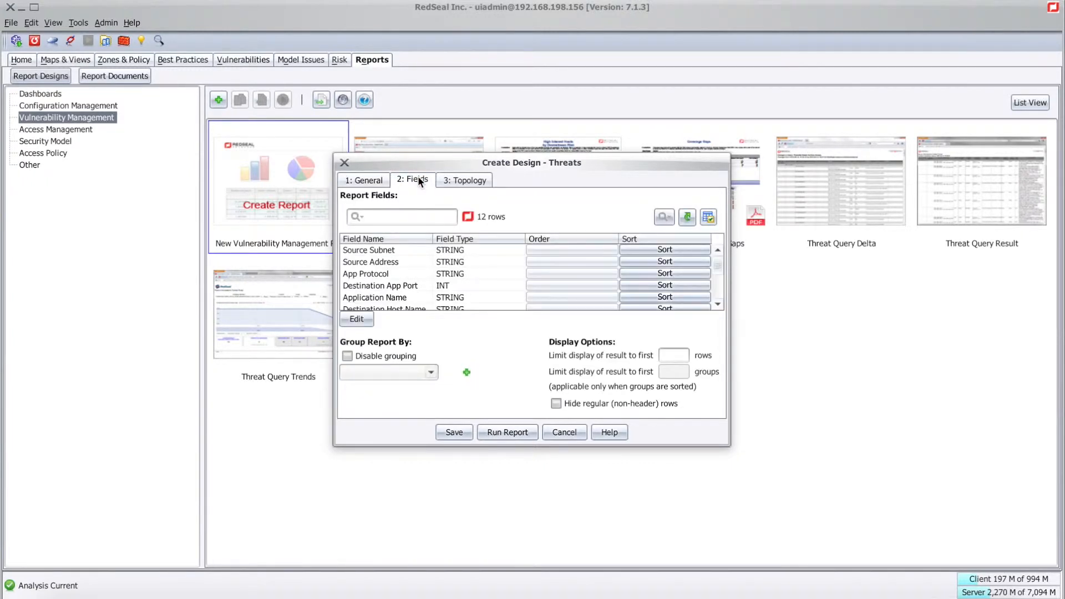
{"action": "left_click", "coordinate": [363, 321]}
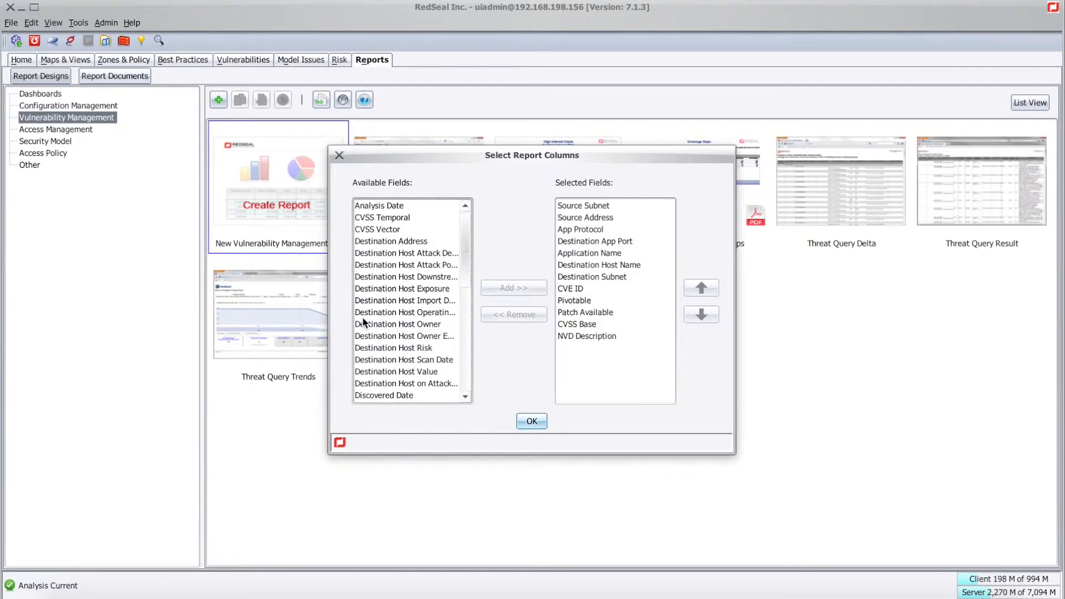
{"action": "left_click", "coordinate": [426, 264]}
{"action": "left_click", "coordinate": [426, 278]}
{"action": "left_click", "coordinate": [514, 288]}
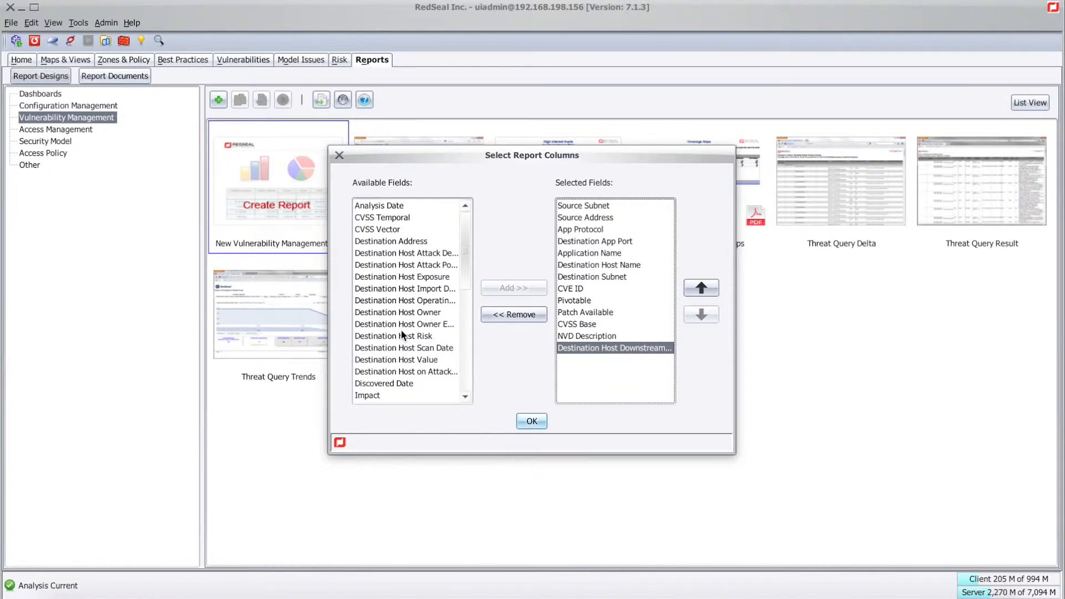
{"action": "scroll", "coordinate": [401, 335], "scroll_direction": "down", "scroll_amount": 8}
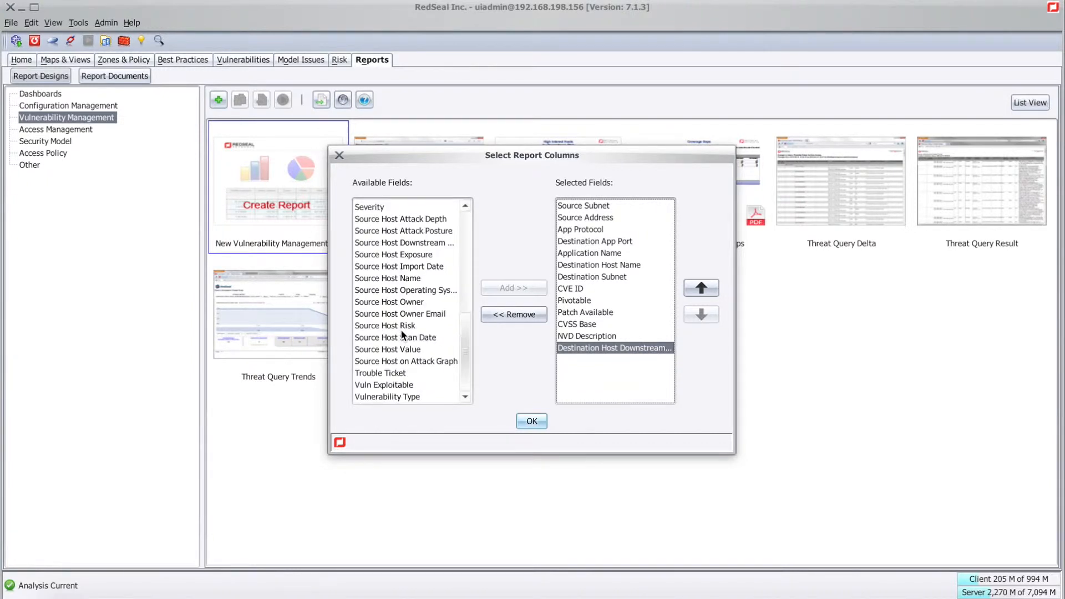
{"action": "left_click", "coordinate": [402, 396]}
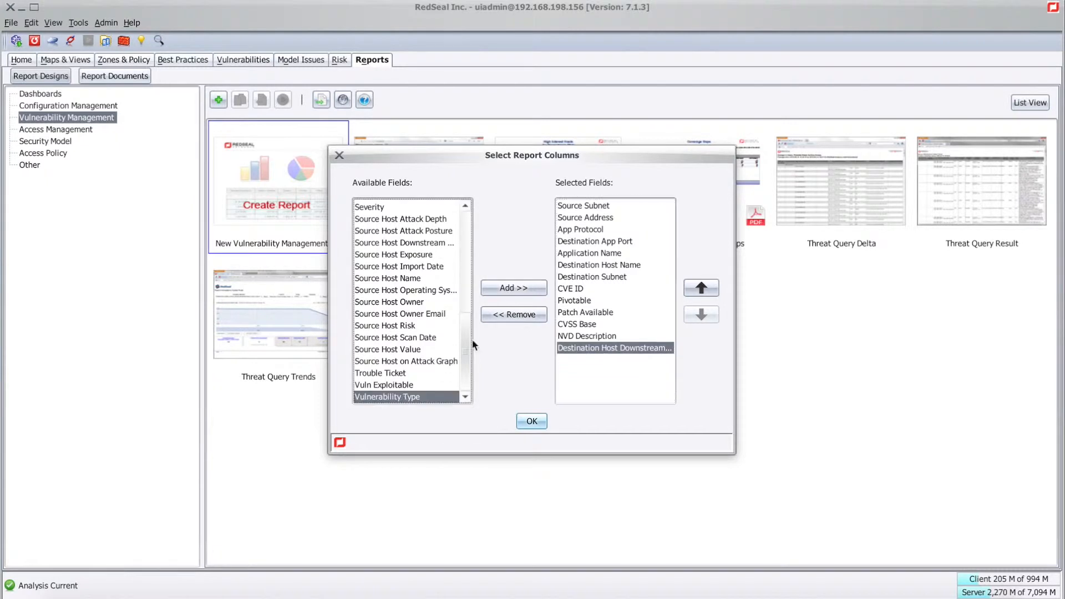
{"action": "left_click", "coordinate": [527, 289]}
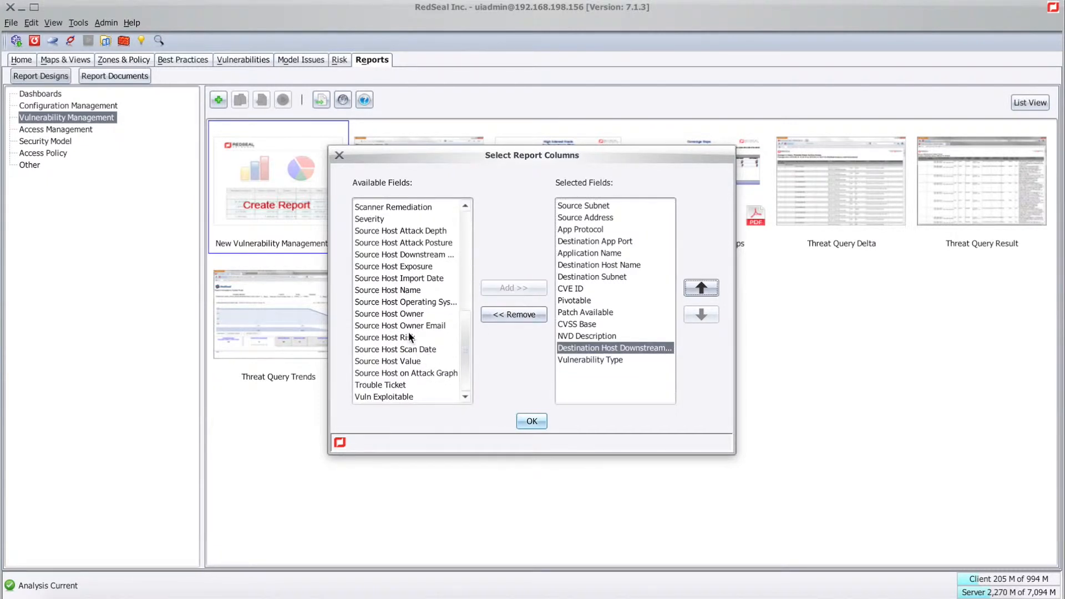
Add the Patch Available Date field to the report columns and place it directly below Patch Available.
{"action": "scroll", "coordinate": [410, 336], "scroll_direction": "up", "scroll_amount": 4}
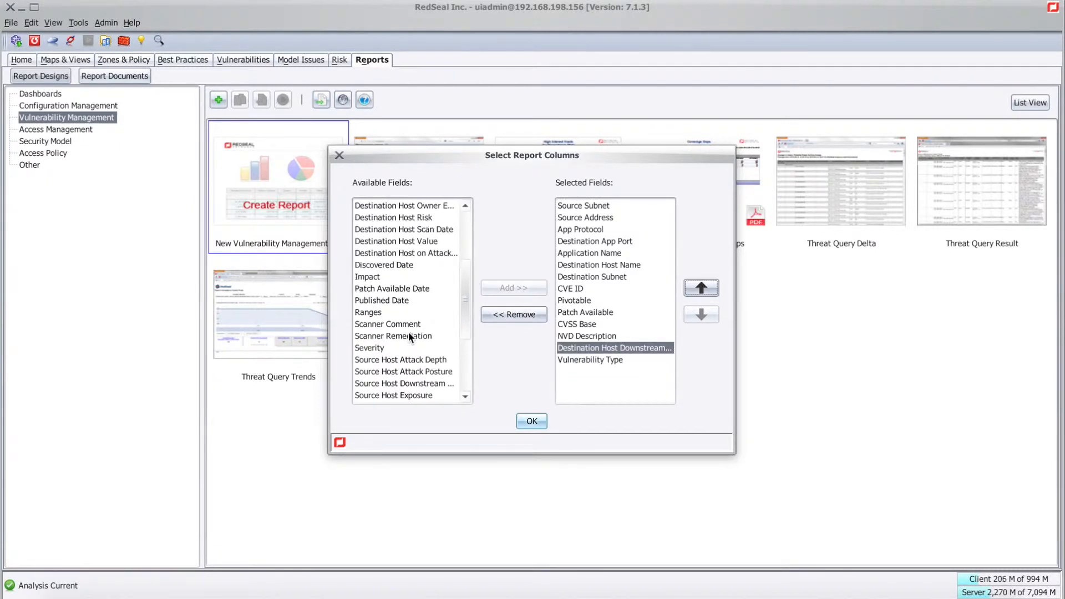
{"action": "left_click", "coordinate": [400, 288]}
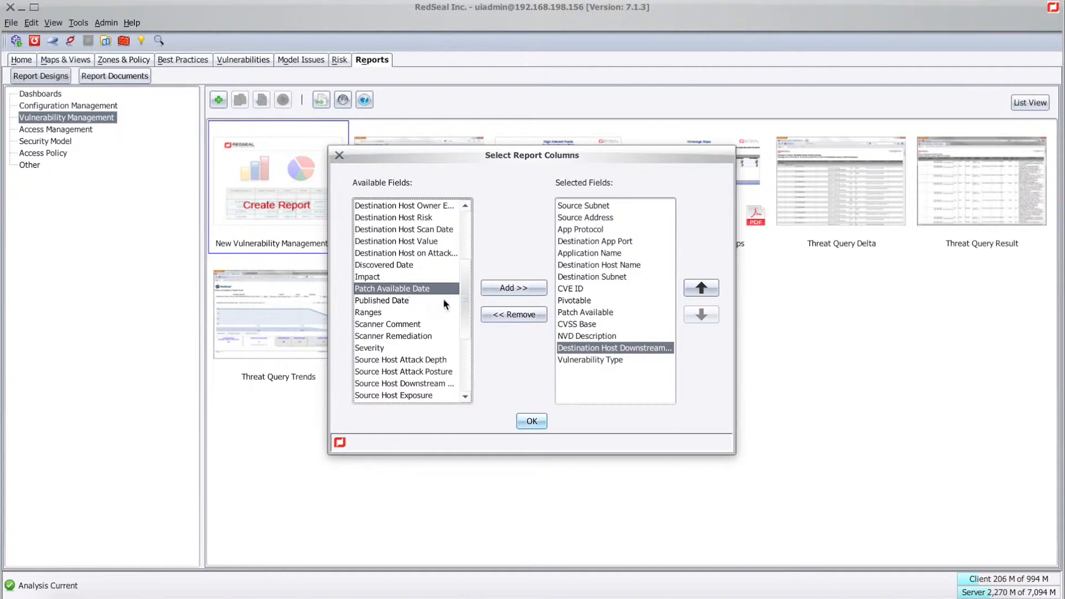
{"action": "left_click", "coordinate": [508, 287]}
{"action": "left_click", "coordinate": [602, 374]}
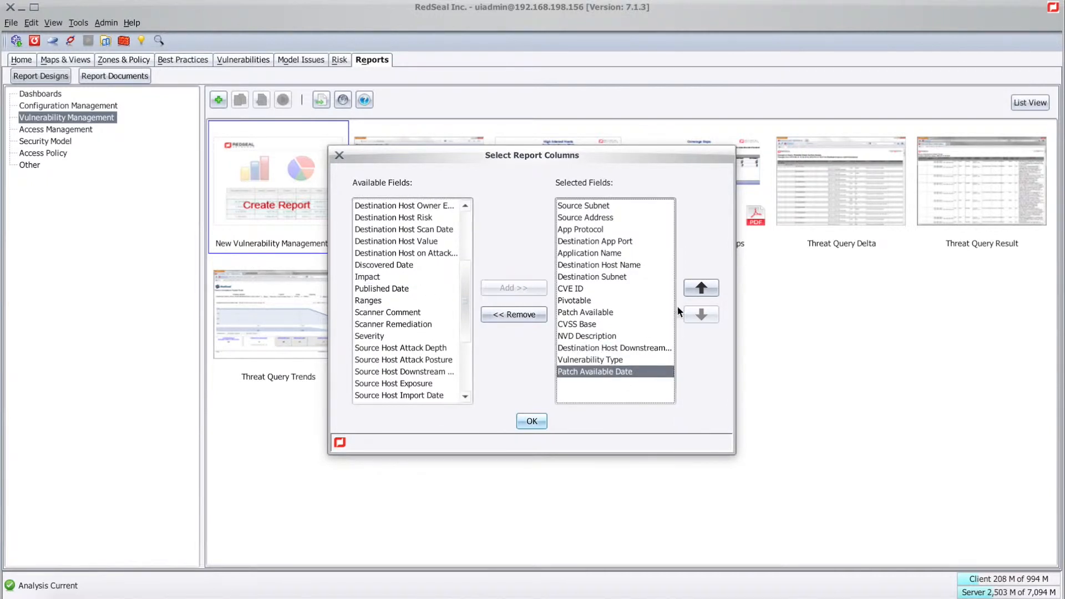
{"action": "left_click", "coordinate": [702, 290]}
{"action": "left_click", "coordinate": [702, 290]}
{"action": "left_click", "coordinate": [702, 290]}
{"action": "left_click", "coordinate": [701, 289]}
{"action": "left_click", "coordinate": [701, 290]}
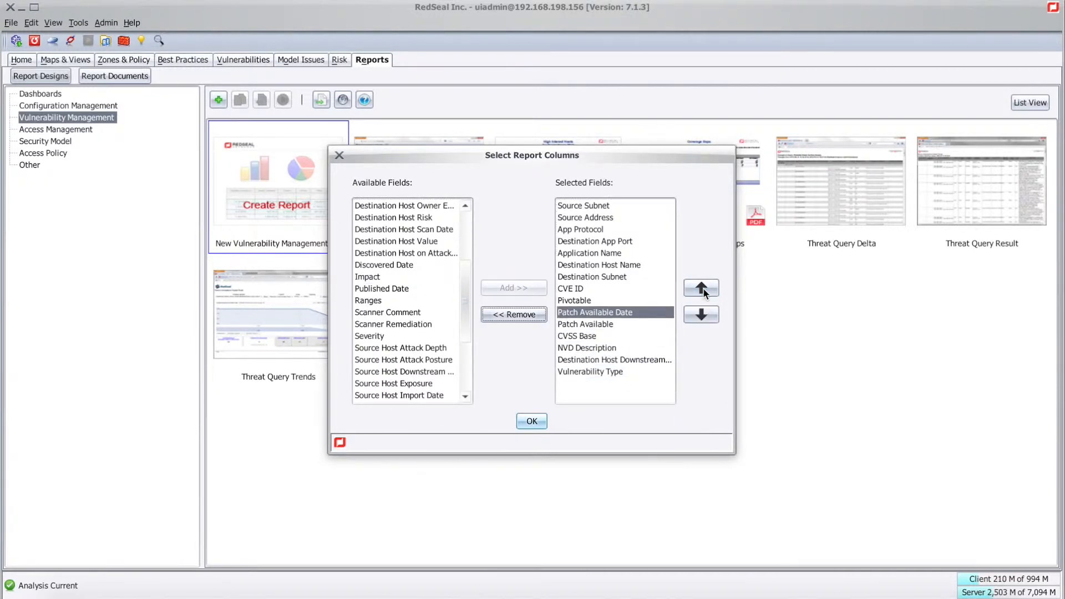
{"action": "left_click", "coordinate": [702, 314]}
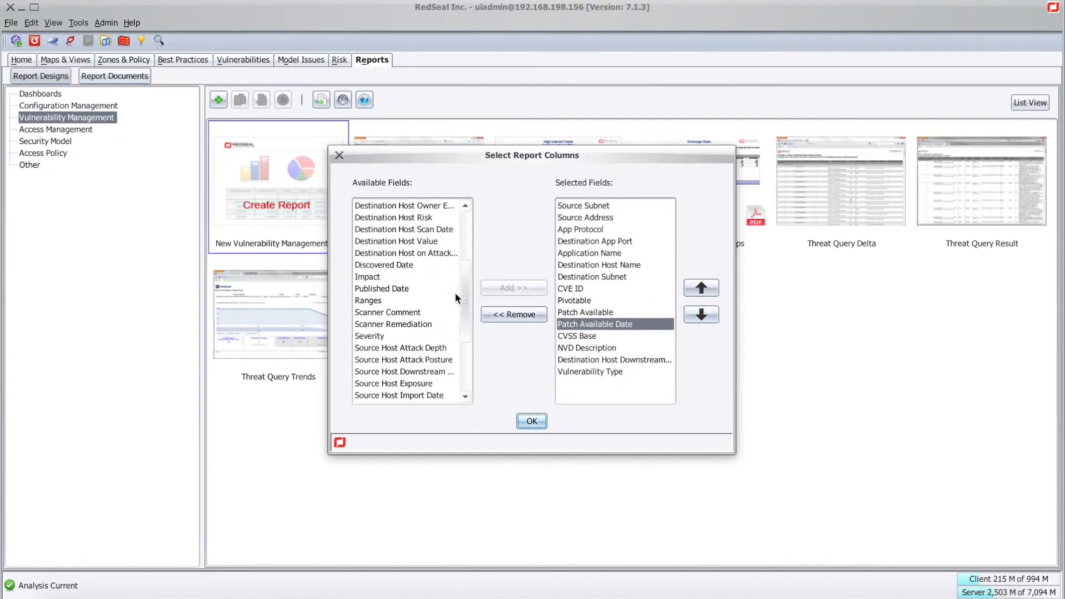
Accept the selected report columns and save the report design.
{"action": "left_click_drag", "start_coordinate": [465, 282], "coordinate": [467, 328]}
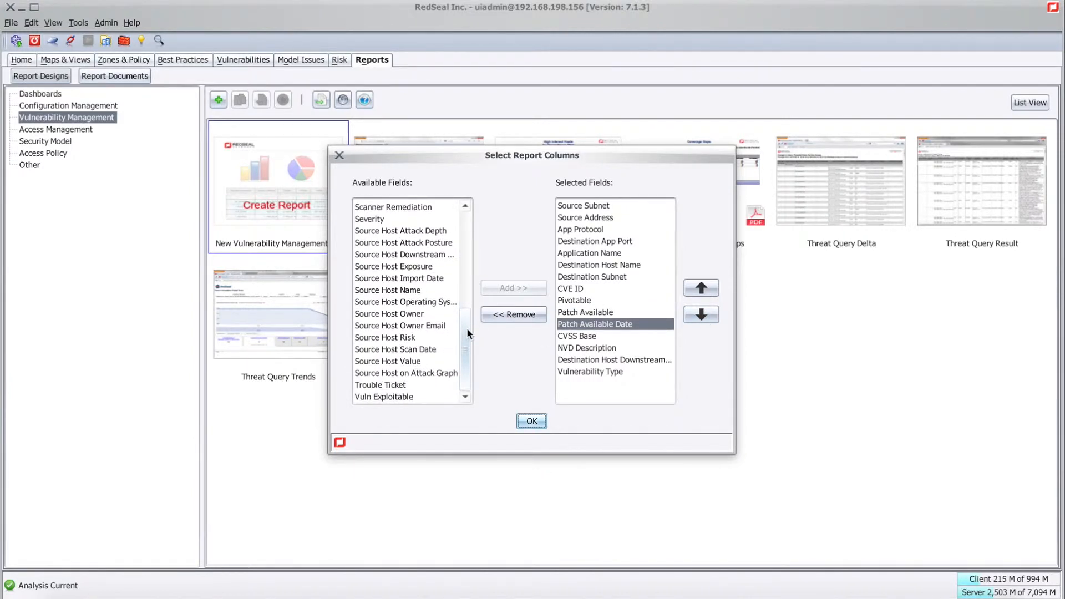
{"action": "left_click", "coordinate": [531, 422]}
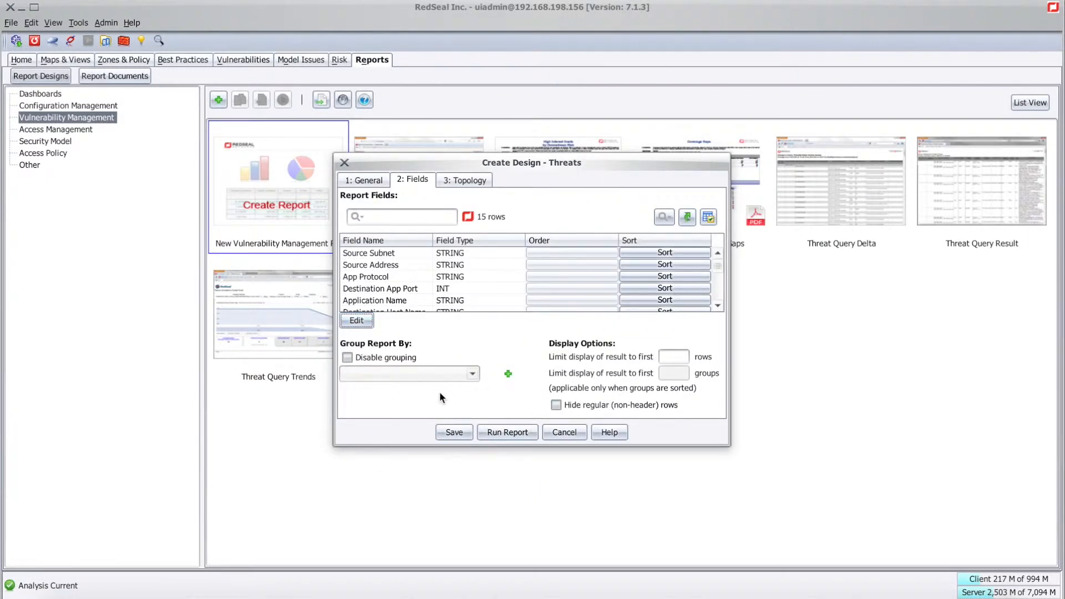
{"action": "left_click", "coordinate": [459, 431]}
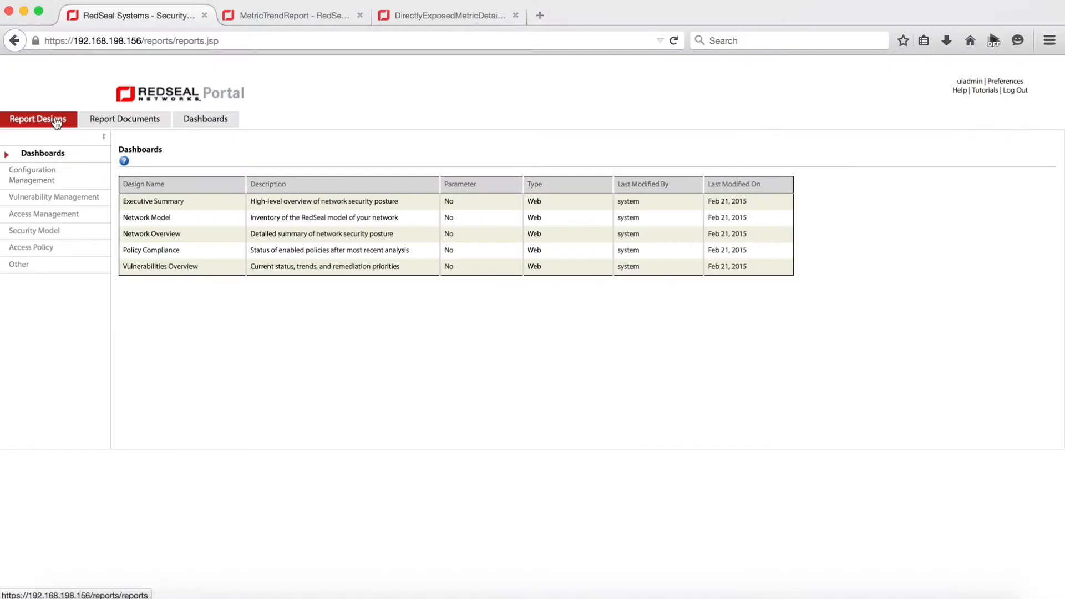
Run the Custom Untrusted to Trusted (1) report from the portal's vulnerability management designs and compare it with the filtered Directly Exposed & Pivotable Hosts list.
{"action": "left_click", "coordinate": [79, 199]}
{"action": "left_click", "coordinate": [220, 217]}
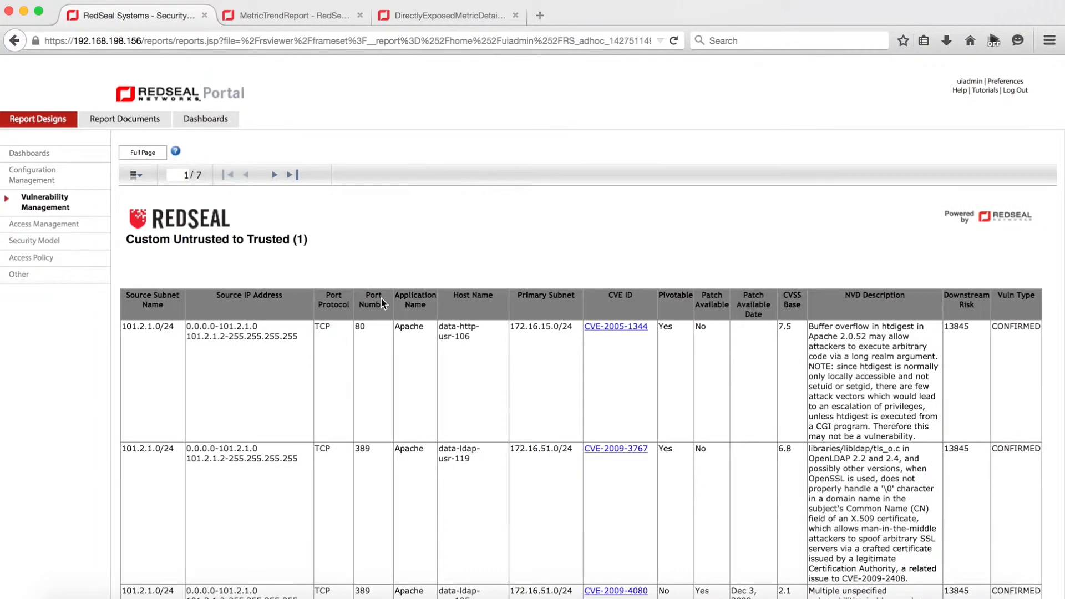
{"action": "left_click", "coordinate": [455, 15]}
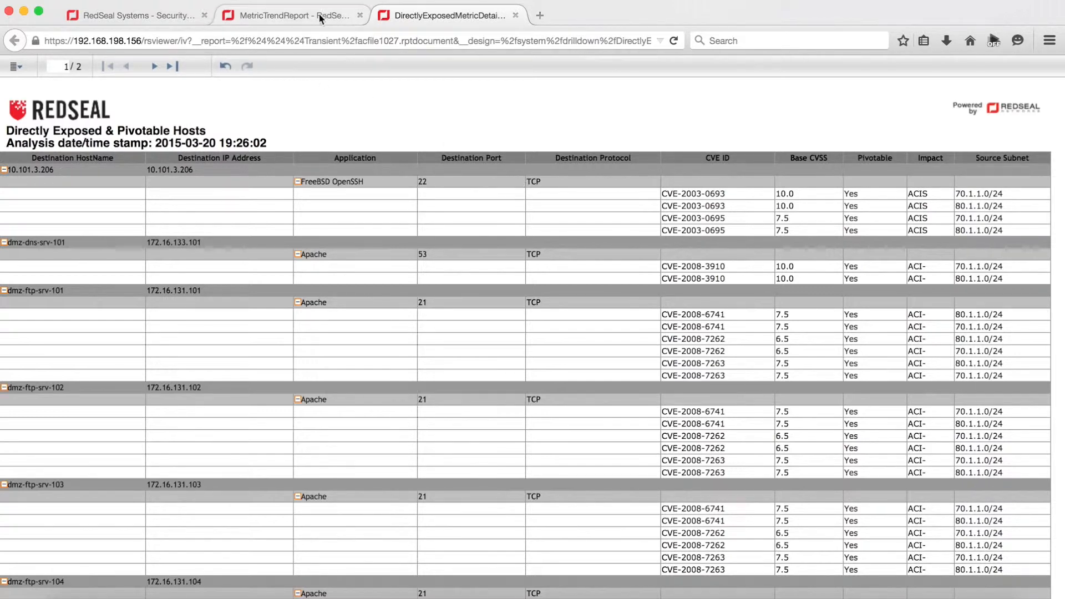
{"action": "left_click", "coordinate": [158, 18]}
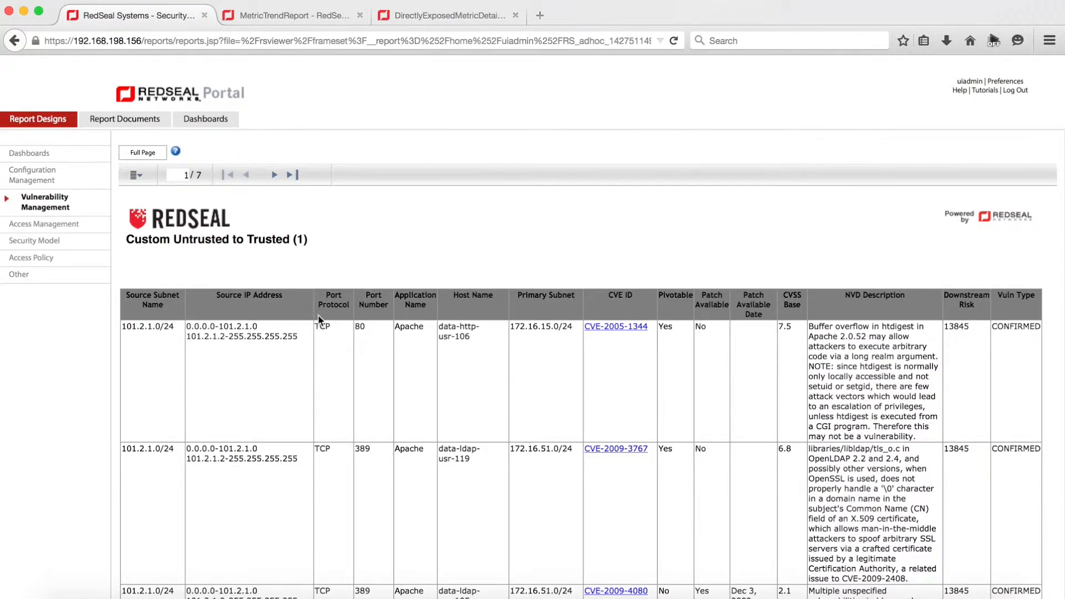
Make the custom report interactive and filter its Source Subnet Name column to values not equal to 101.2.1.0/24.
{"action": "left_click", "coordinate": [136, 175]}
{"action": "left_click", "coordinate": [148, 205]}
{"action": "left_click", "coordinate": [158, 300]}
{"action": "left_click", "coordinate": [176, 282]}
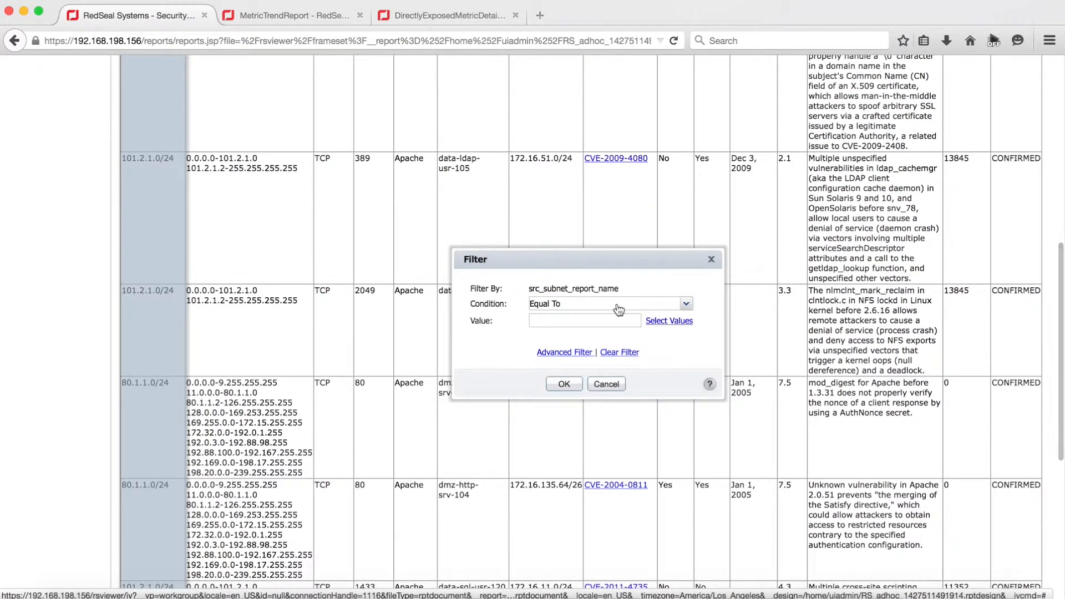
{"action": "left_click", "coordinate": [661, 306]}
{"action": "left_click", "coordinate": [581, 332]}
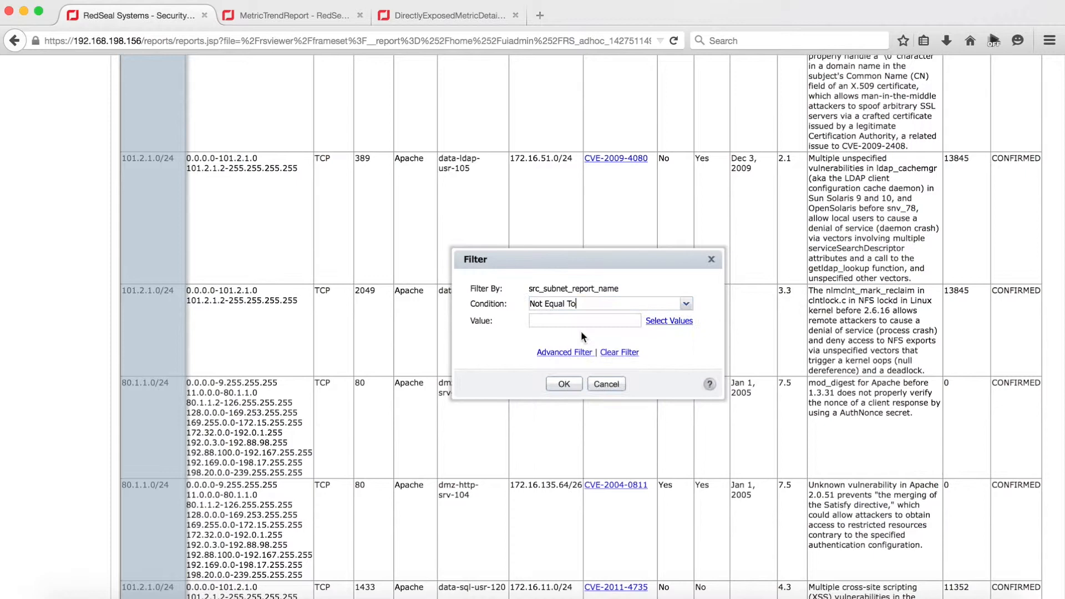
{"action": "left_click", "coordinate": [669, 321]}
{"action": "left_click", "coordinate": [567, 357]}
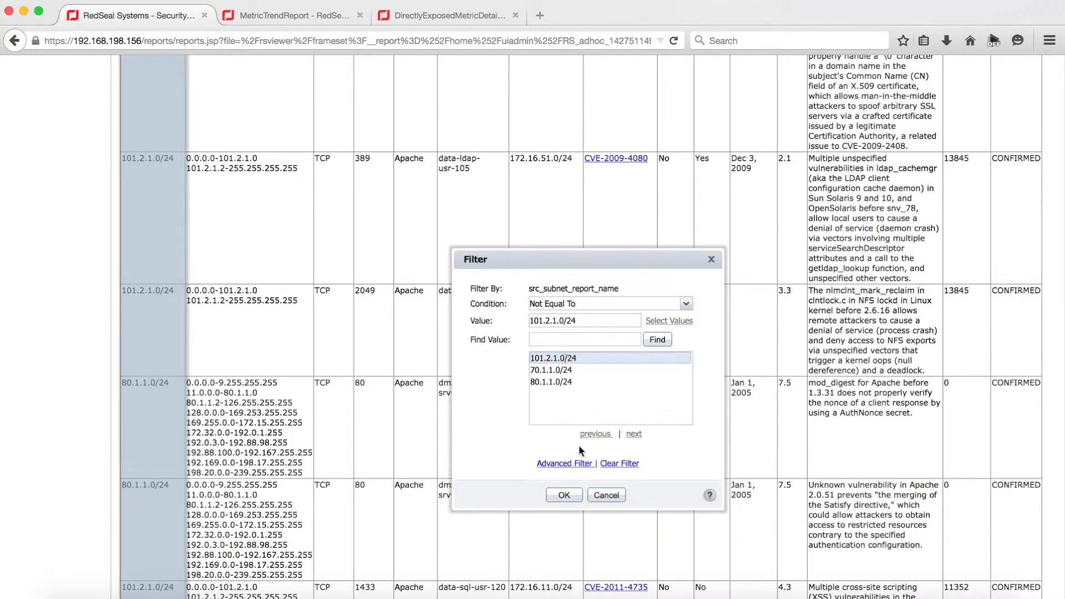
{"action": "left_click", "coordinate": [564, 495]}
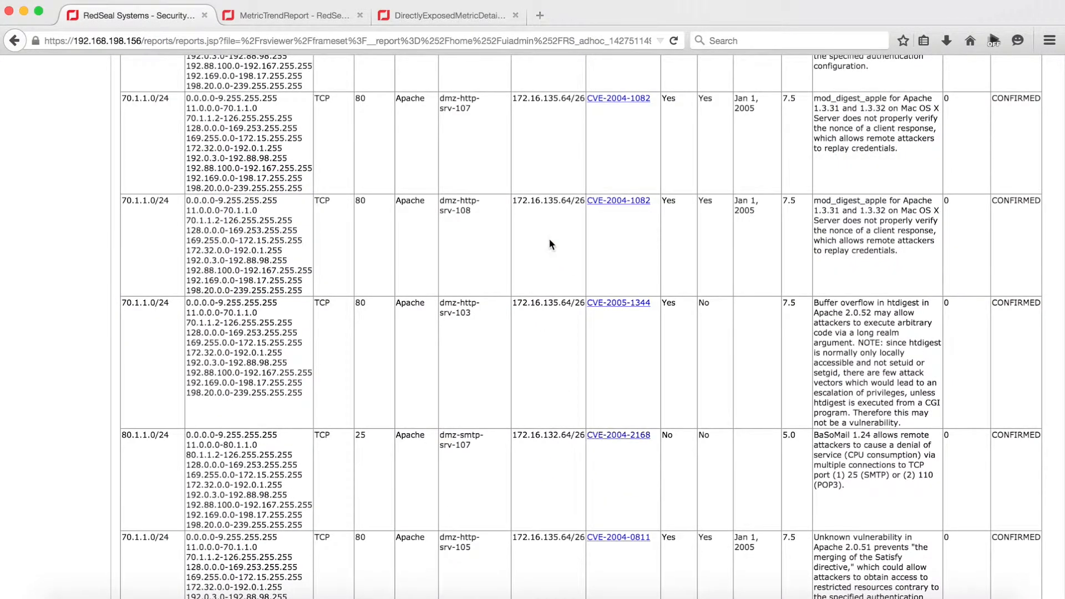
{"action": "scroll", "coordinate": [548, 238], "scroll_direction": "up", "scroll_amount": 10}
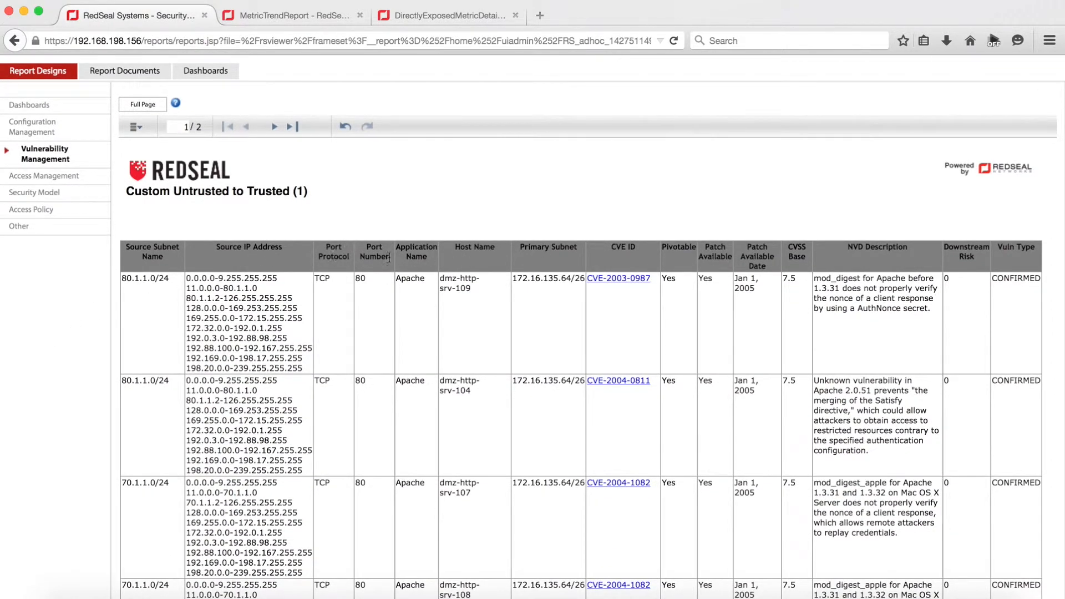
Filter the report's Pivotable column to values equal to Yes.
{"action": "left_click", "coordinate": [680, 246]}
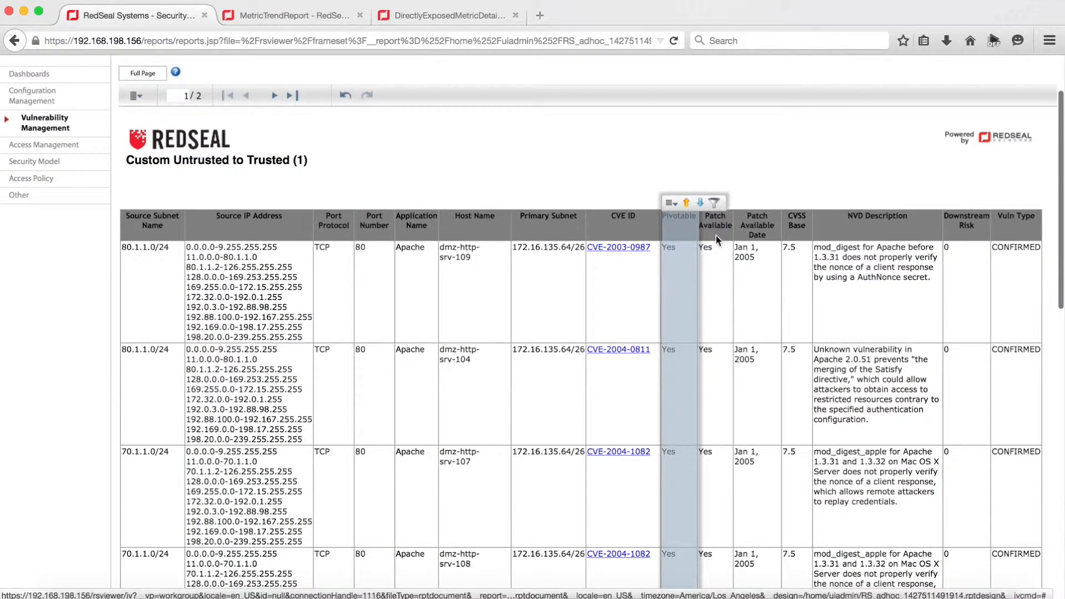
{"action": "left_click", "coordinate": [714, 234]}
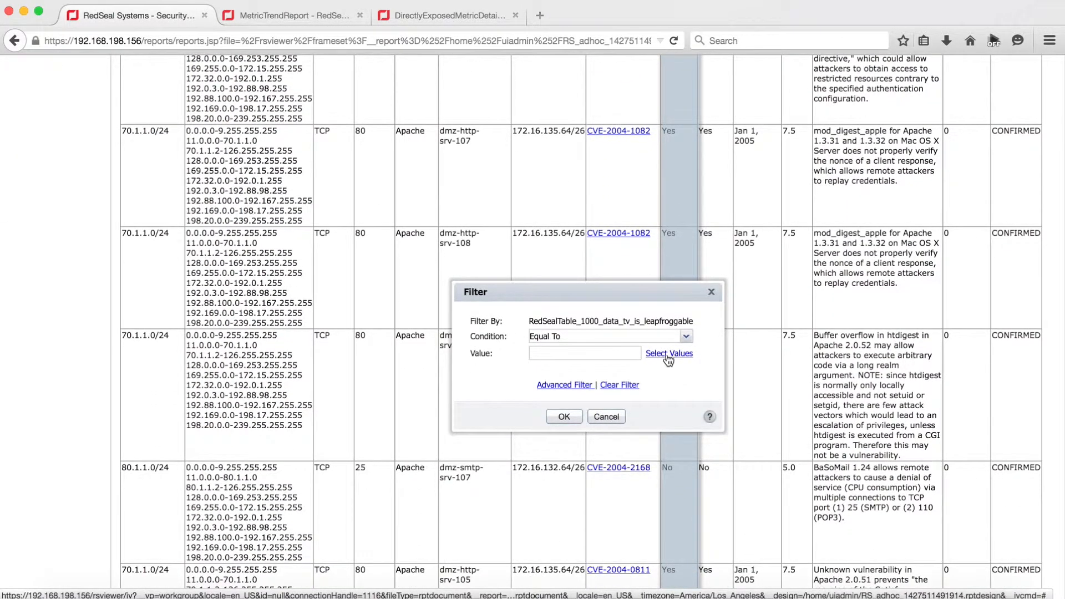
{"action": "left_click", "coordinate": [668, 353]}
{"action": "left_click", "coordinate": [552, 404]}
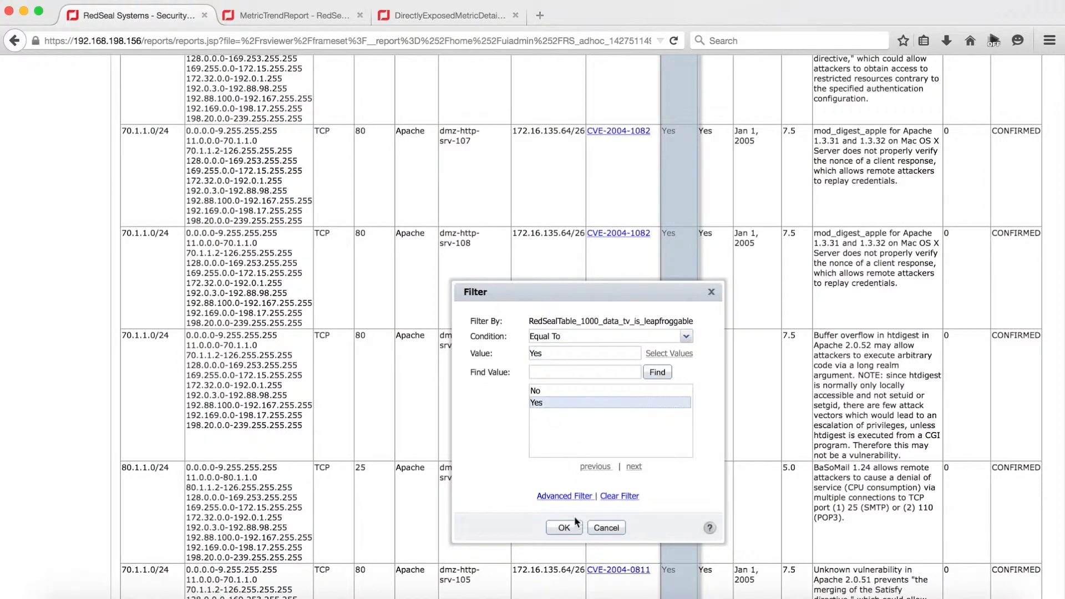
{"action": "left_click", "coordinate": [564, 528]}
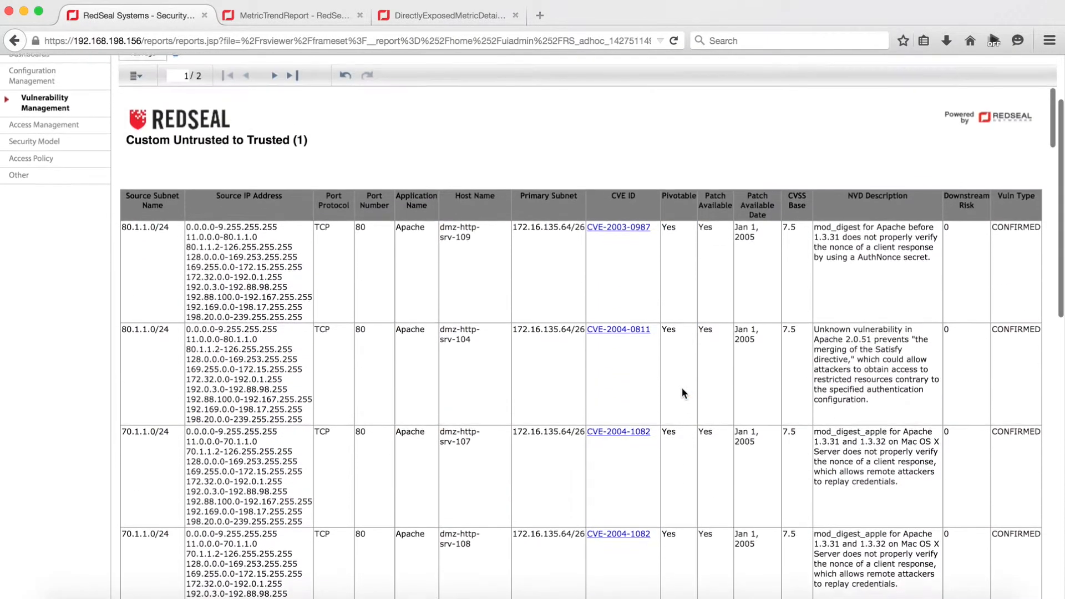
Filter the report's Patch Available column to values equal to No.
{"action": "left_click", "coordinate": [715, 219]}
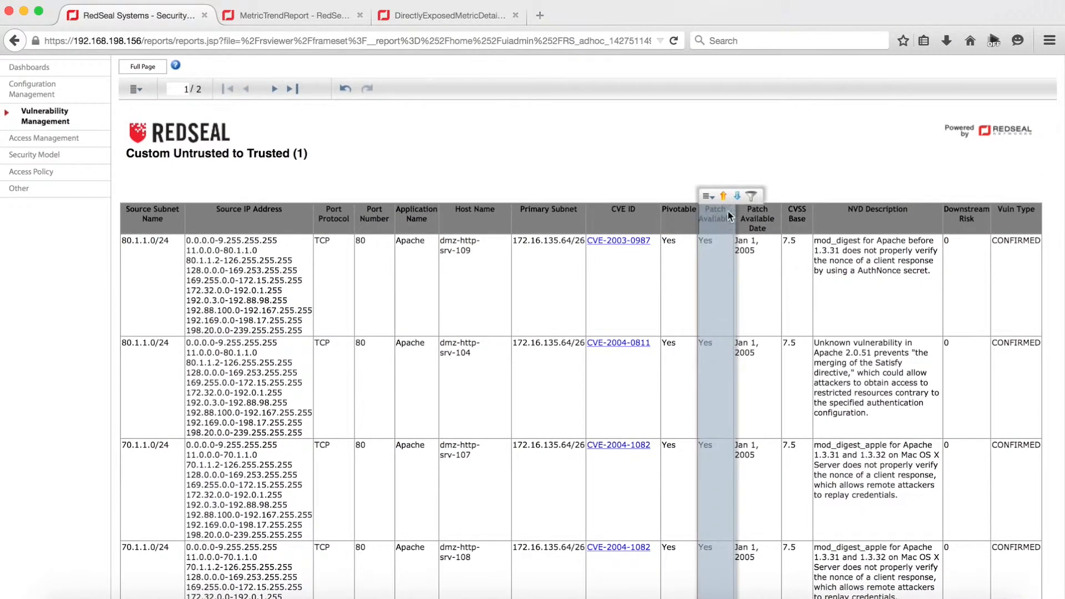
{"action": "left_click", "coordinate": [753, 197]}
{"action": "scroll", "coordinate": [738, 269], "scroll_direction": "down", "scroll_amount": 5}
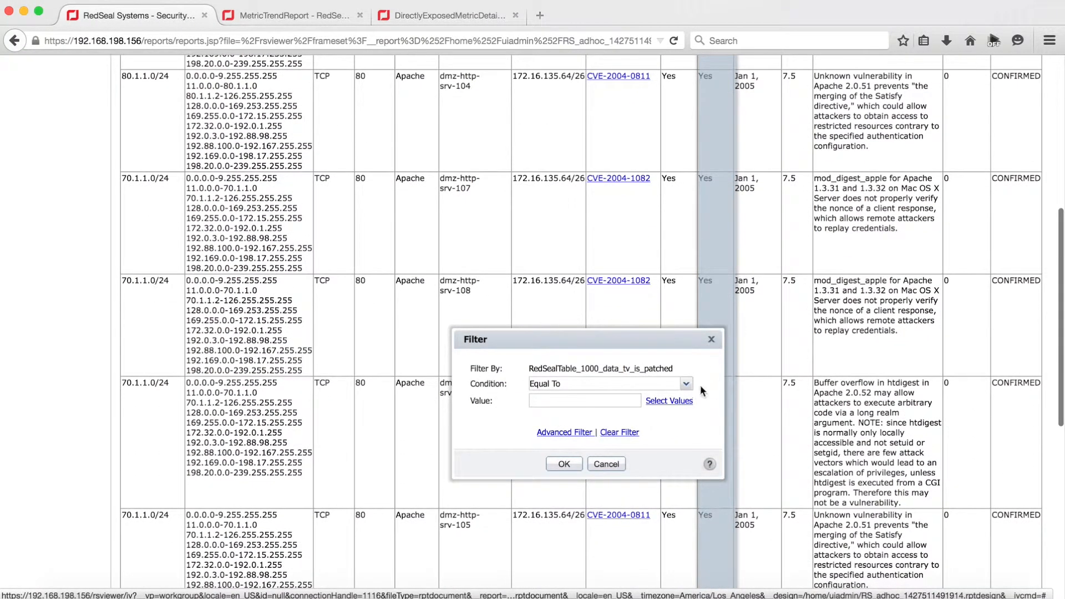
{"action": "left_click", "coordinate": [671, 402]}
{"action": "left_click", "coordinate": [549, 440]}
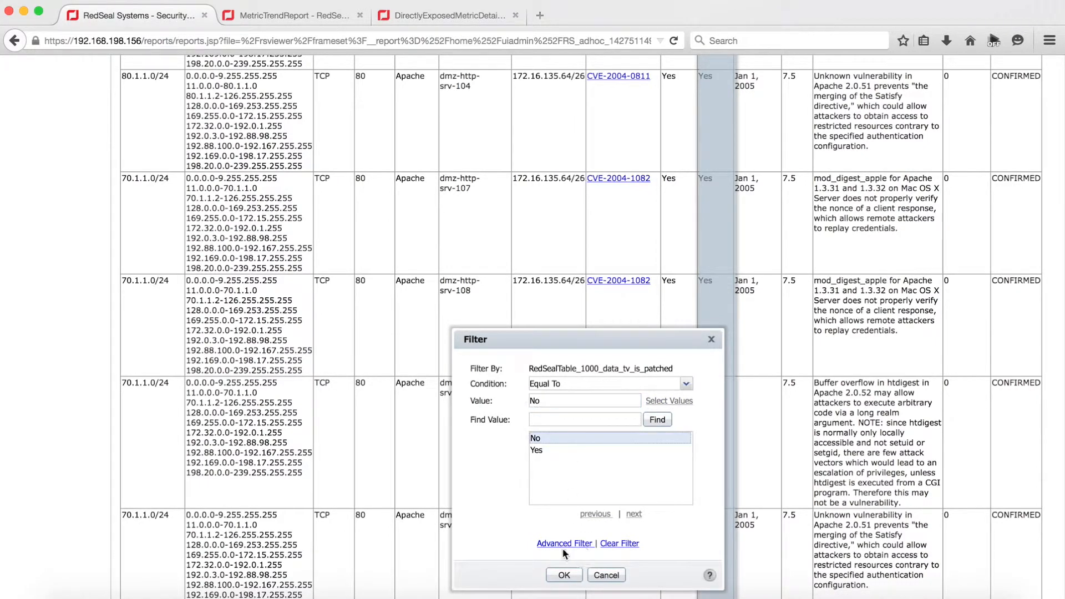
{"action": "left_click", "coordinate": [563, 576]}
Examine the filtered report rows for pivotable hosts whose vulnerabilities have no patch, including their CVE IDs, CVSS scores and NVD descriptions.
{"action": "scroll", "coordinate": [699, 274], "scroll_direction": "up", "scroll_amount": 10}
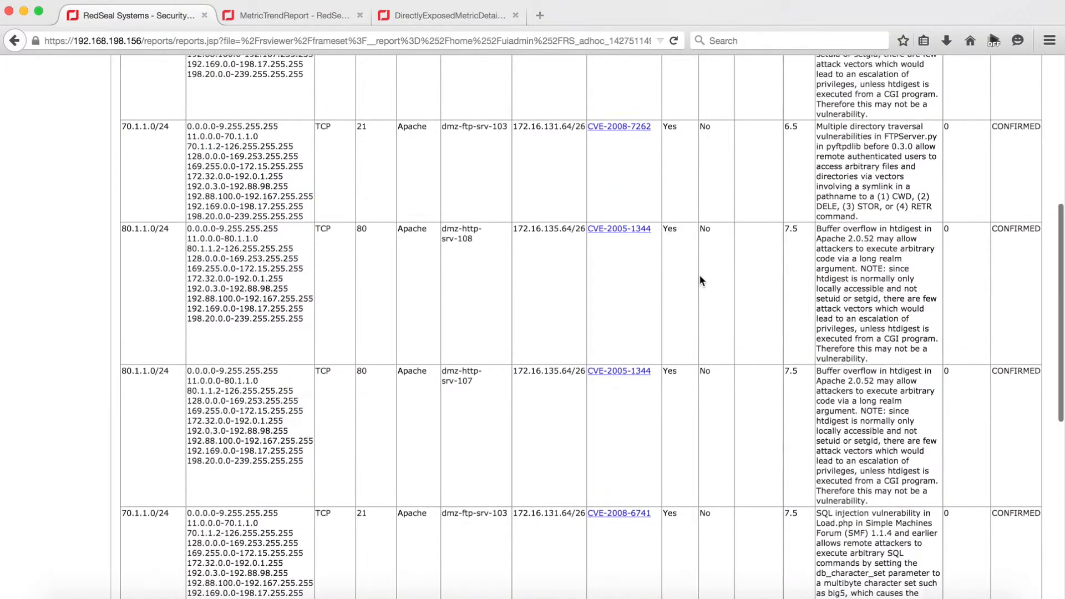
{"action": "scroll", "coordinate": [699, 274], "scroll_direction": "down", "scroll_amount": 3}
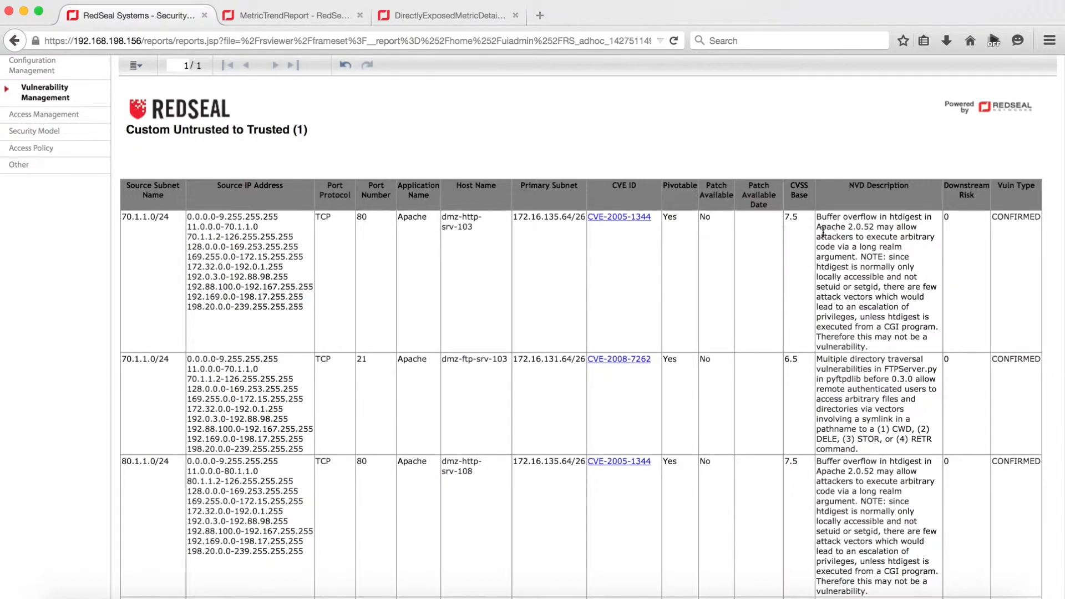
{"action": "scroll", "coordinate": [823, 232], "scroll_direction": "down", "scroll_amount": 3}
{"action": "scroll", "coordinate": [823, 231], "scroll_direction": "up", "scroll_amount": 3}
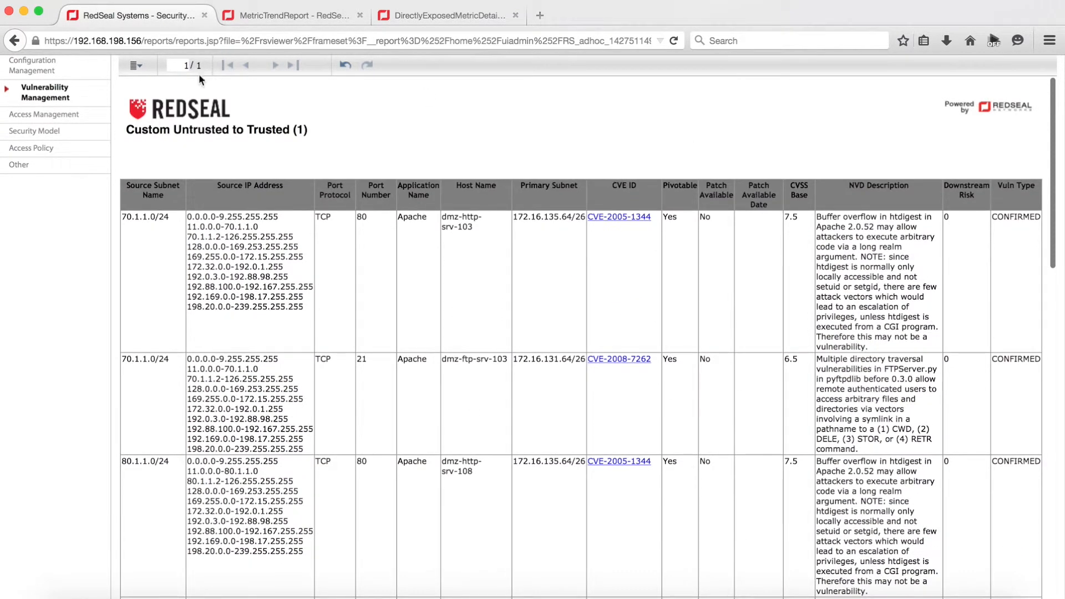
{"action": "scroll", "coordinate": [511, 288], "scroll_direction": "down", "scroll_amount": 20}
{"action": "scroll", "coordinate": [511, 286], "scroll_direction": "down", "scroll_amount": 20}
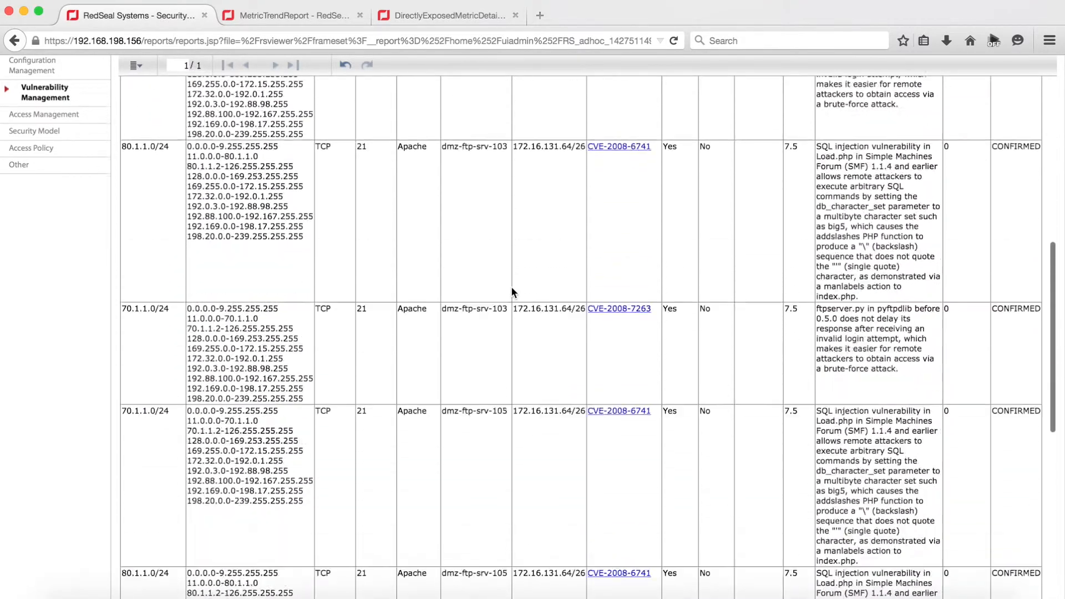
{"action": "scroll", "coordinate": [511, 287], "scroll_direction": "up", "scroll_amount": 20}
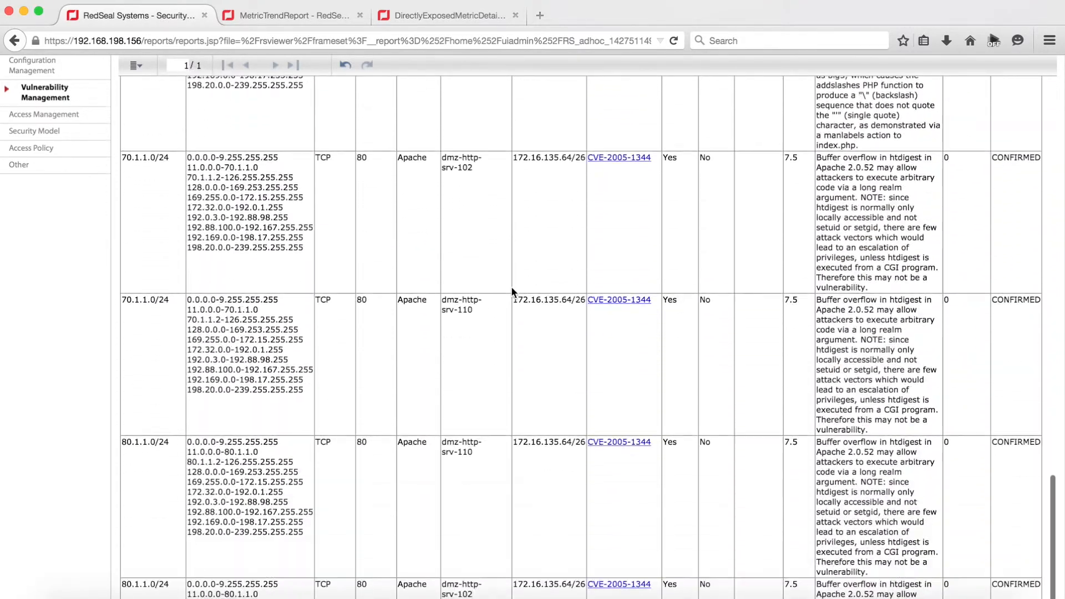
{"action": "scroll", "coordinate": [510, 291], "scroll_direction": "up", "scroll_amount": 8}
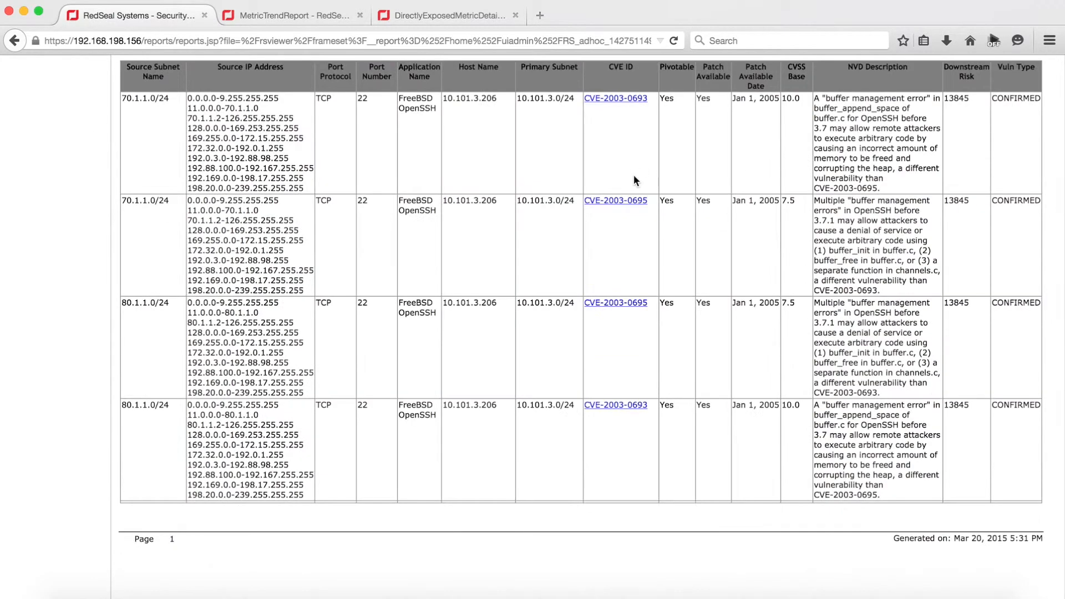
Review the file formats offered for exporting the report content and cancel the export.
{"action": "scroll", "coordinate": [634, 175], "scroll_direction": "up", "scroll_amount": 10}
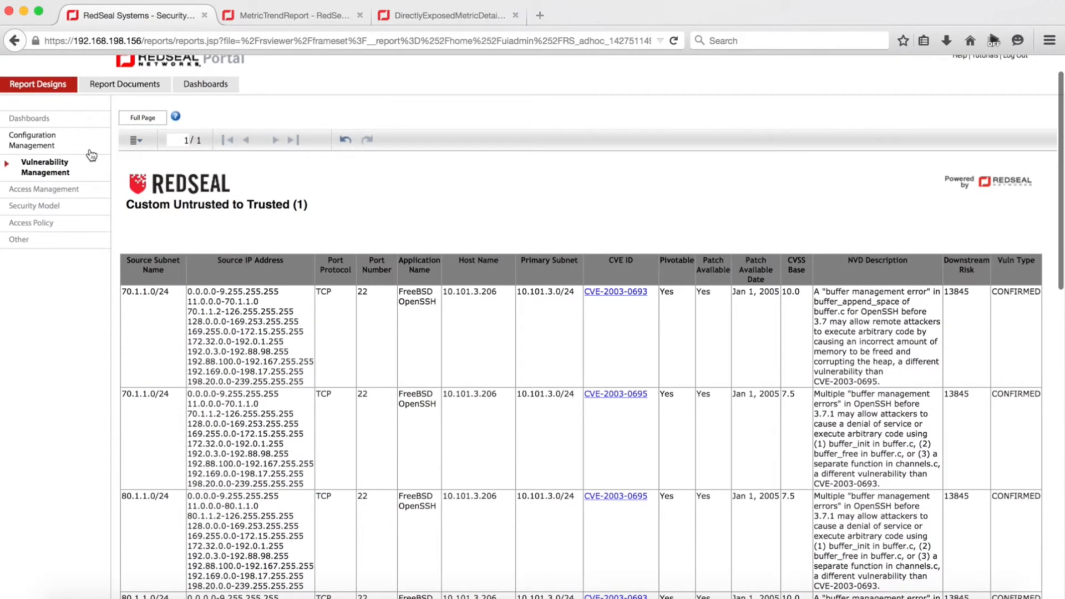
{"action": "left_click", "coordinate": [136, 140]}
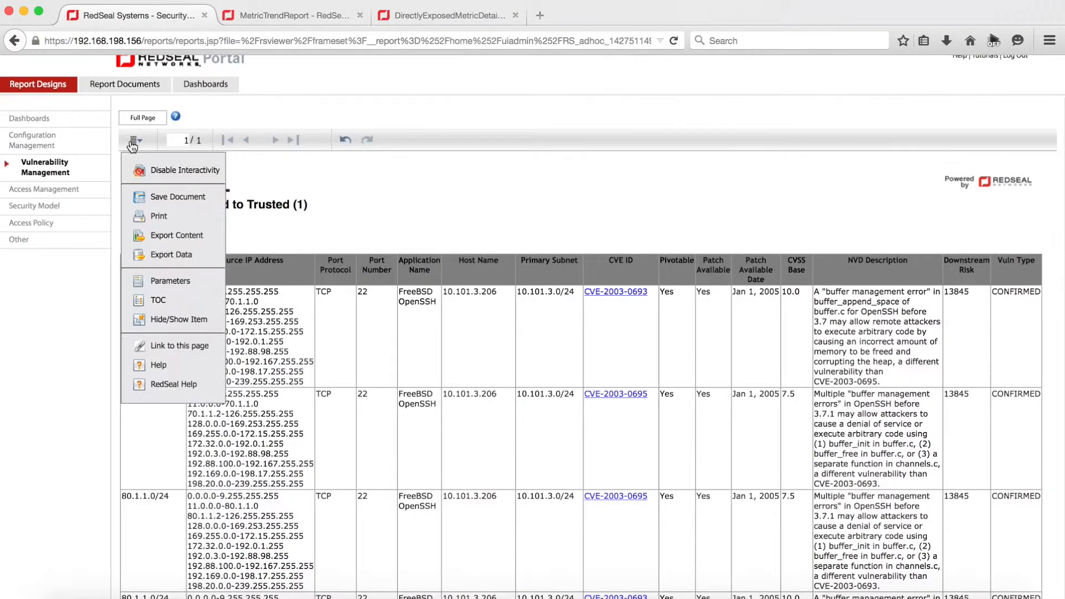
{"action": "left_click", "coordinate": [181, 235]}
{"action": "scroll", "coordinate": [504, 227], "scroll_direction": "down", "scroll_amount": 5}
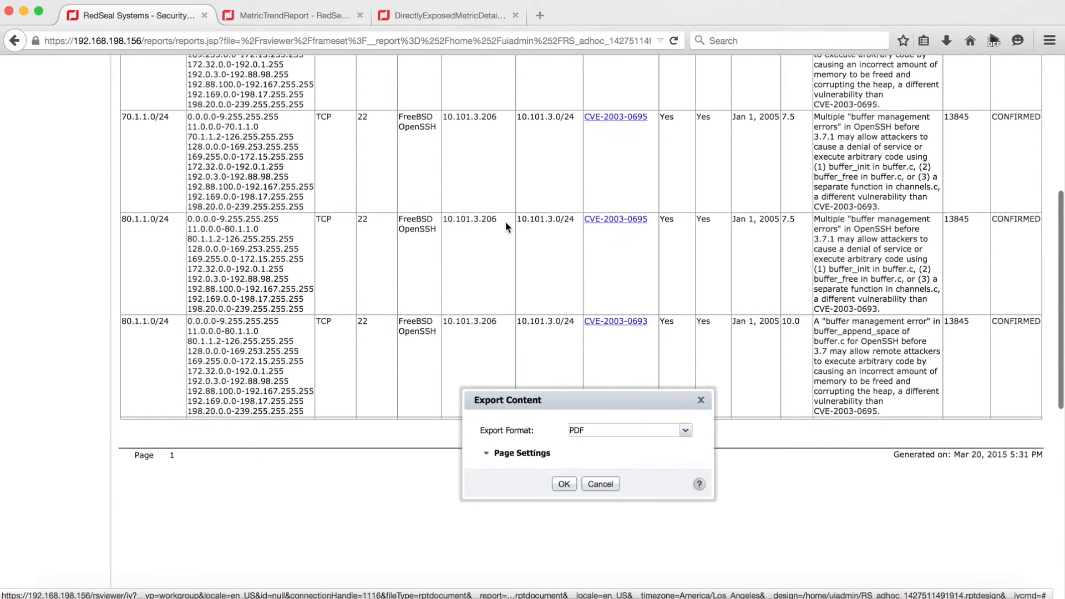
{"action": "left_click", "coordinate": [667, 258]}
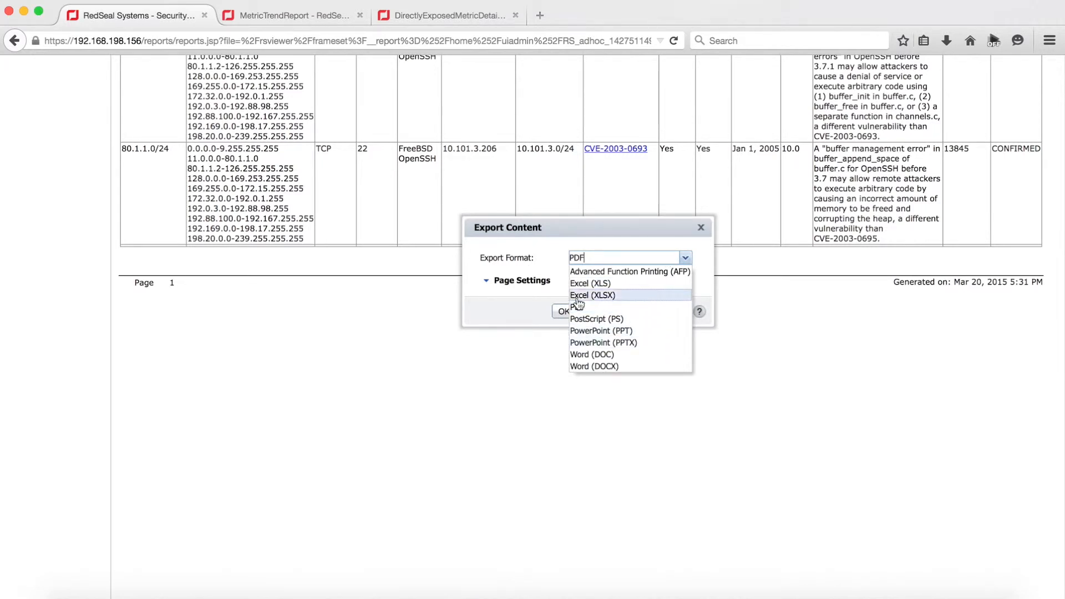
{"action": "left_click", "coordinate": [585, 222]}
{"action": "left_click", "coordinate": [608, 311]}
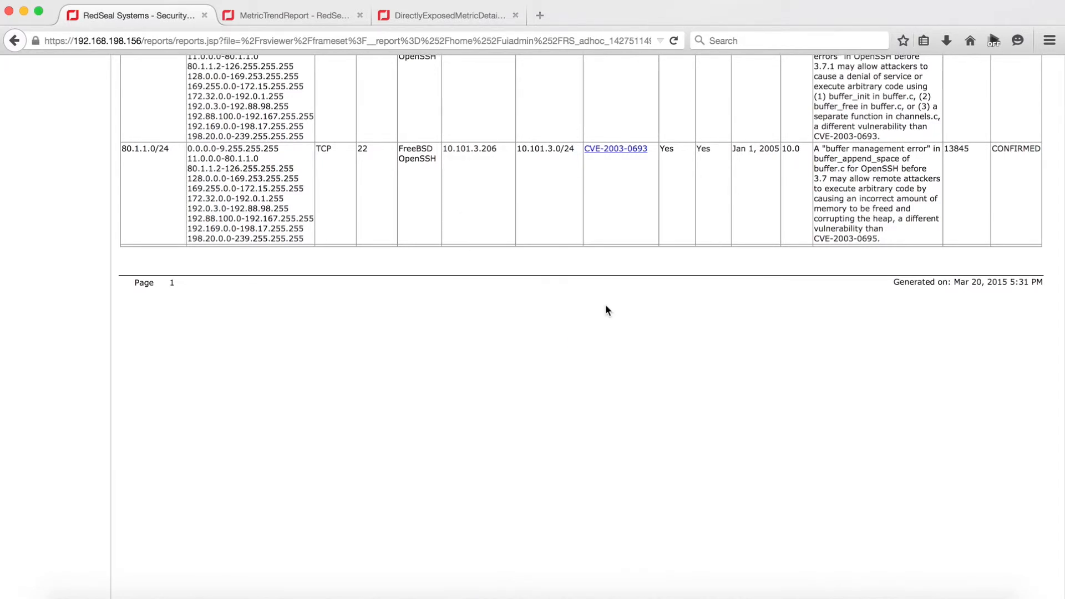
{"action": "scroll", "coordinate": [653, 317], "scroll_direction": "up", "scroll_amount": 15}
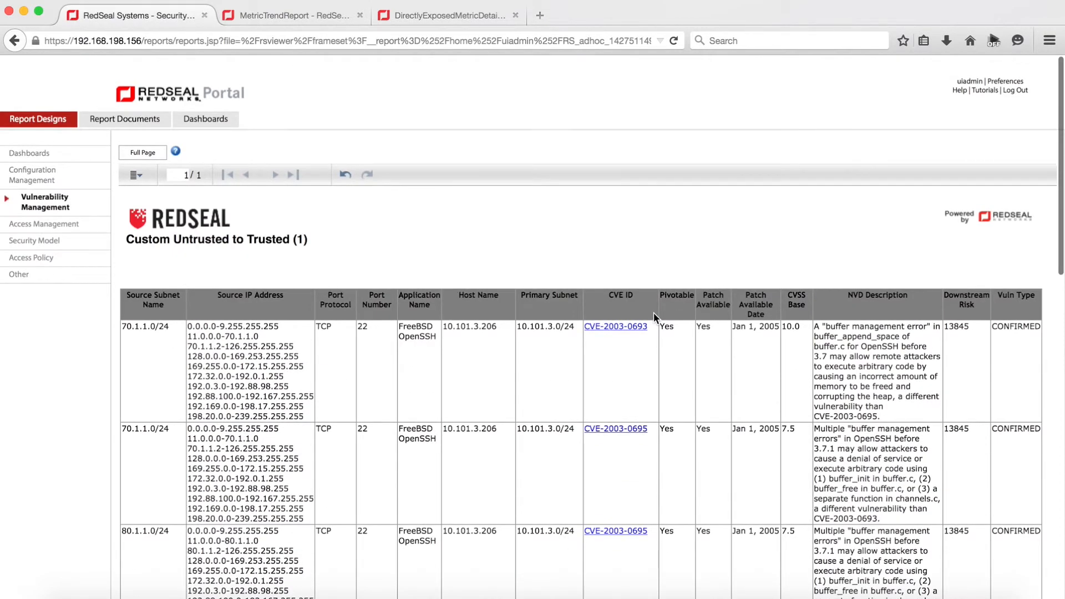